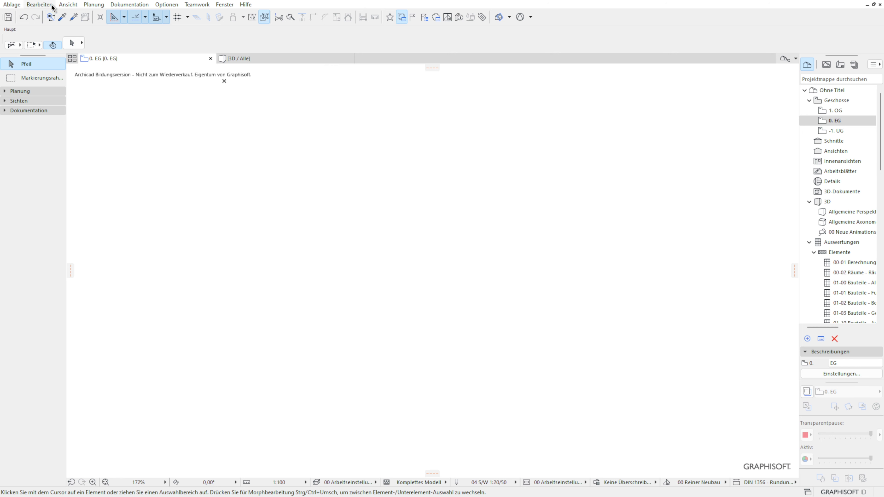
- Open the work environment settings and examine the schemes stored in the profile Profil Architektur 26
left_click(164, 5)
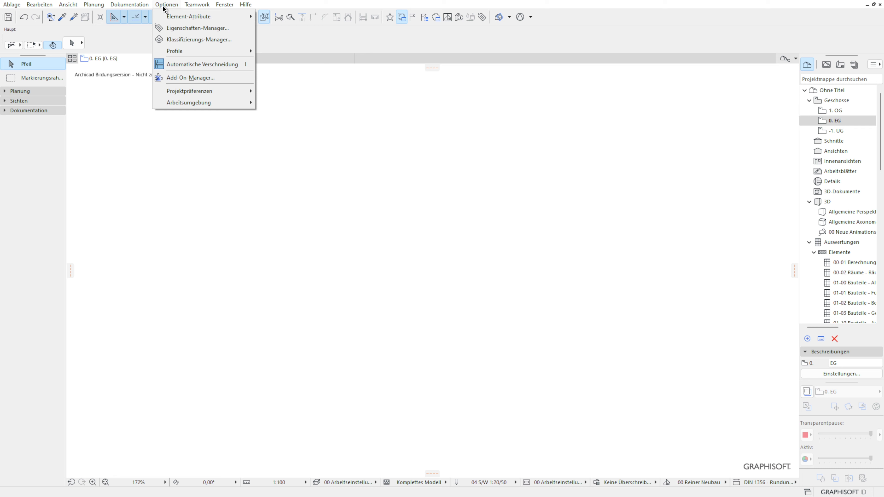
mouse_move(205, 106)
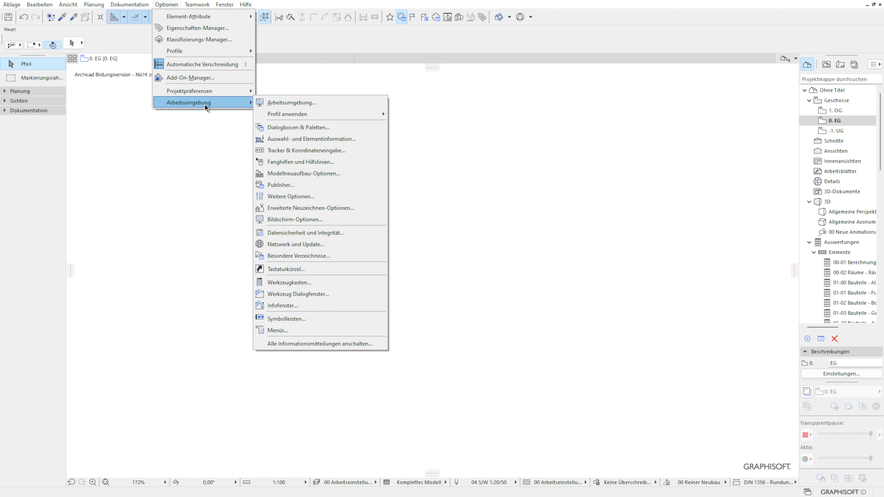
mouse_move(306, 113)
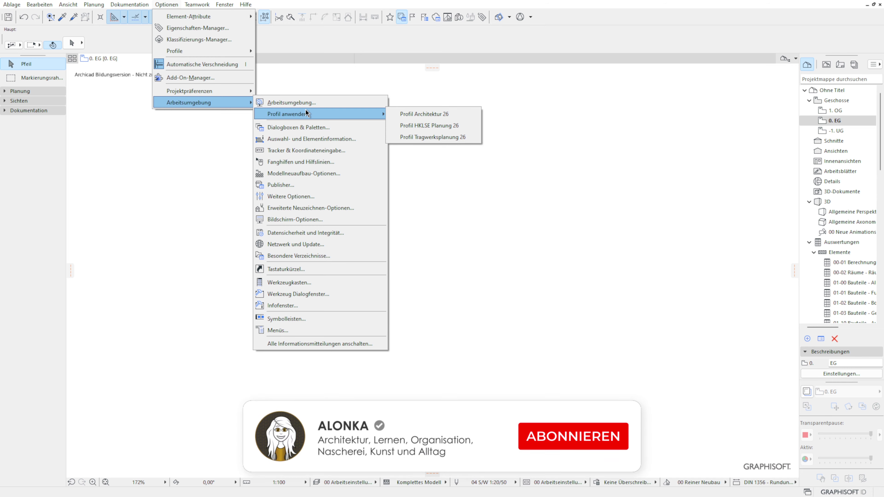
left_click(306, 102)
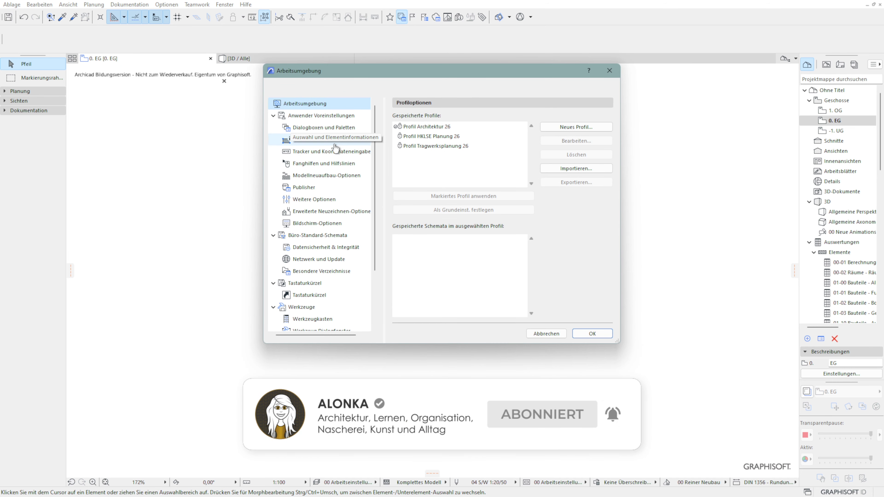
left_click(479, 127)
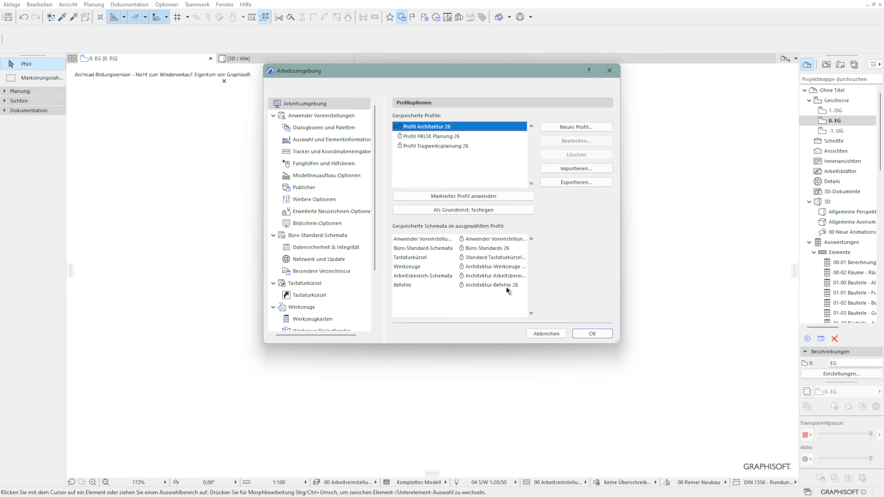
left_click(431, 267)
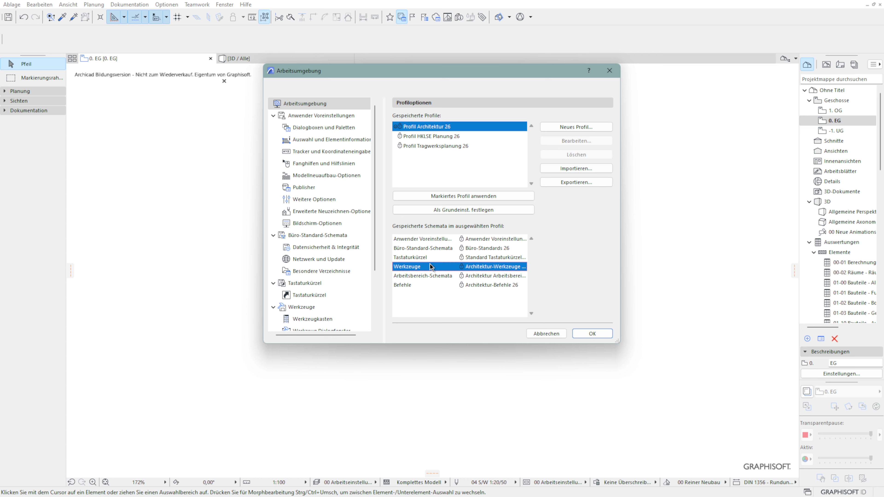
left_click(432, 257)
left_click(423, 240)
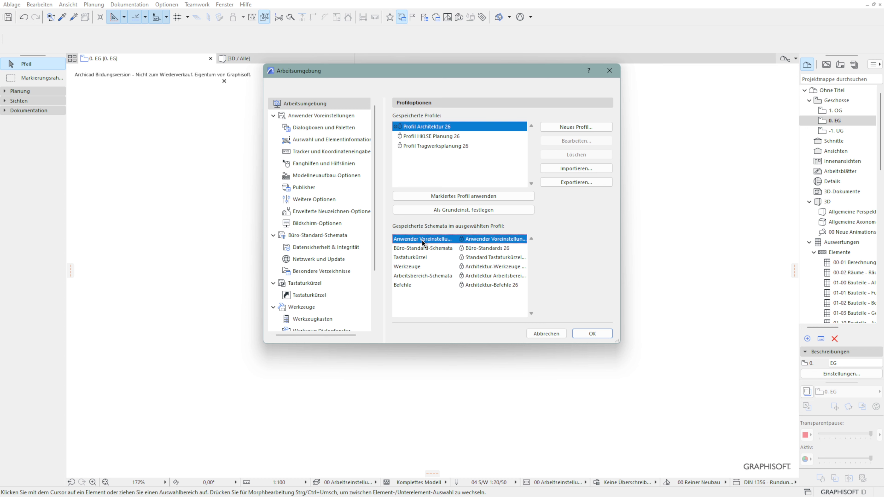
left_click(435, 275)
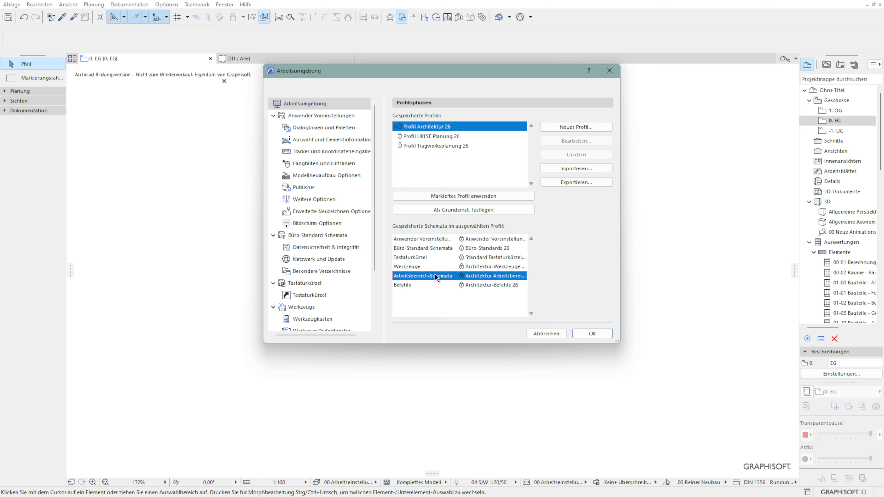
- Examine the keyboard shortcut commands and the saved tool schemes, including Architektur-Werkzeuge 26
left_click(335, 299)
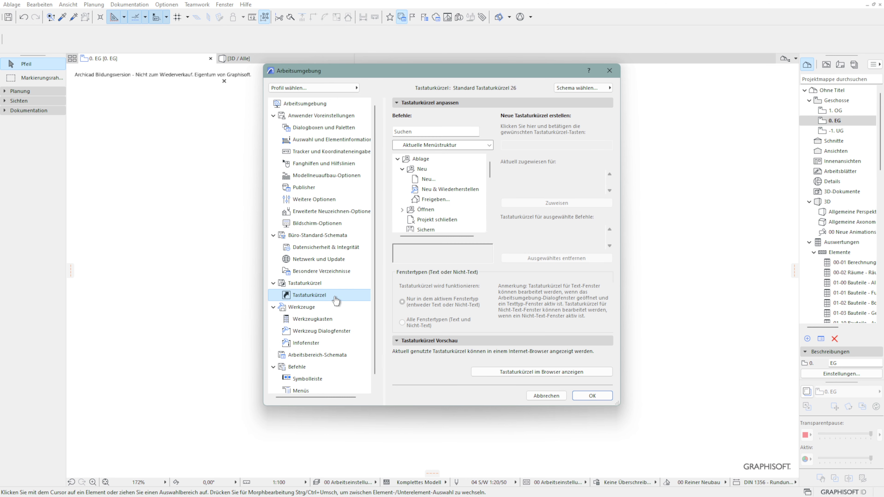
left_click(422, 169)
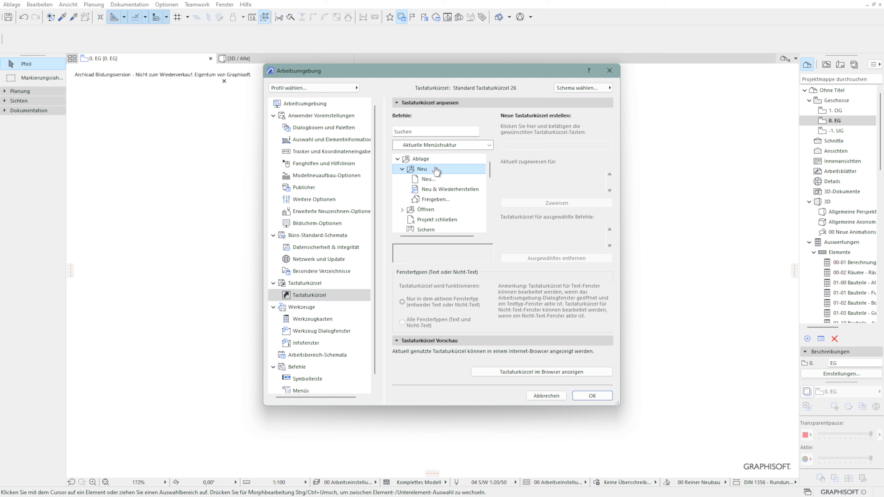
left_click(431, 180)
left_click(434, 189)
left_click(434, 199)
scroll(434, 204, "down", 3)
left_click(433, 202)
left_click(327, 307)
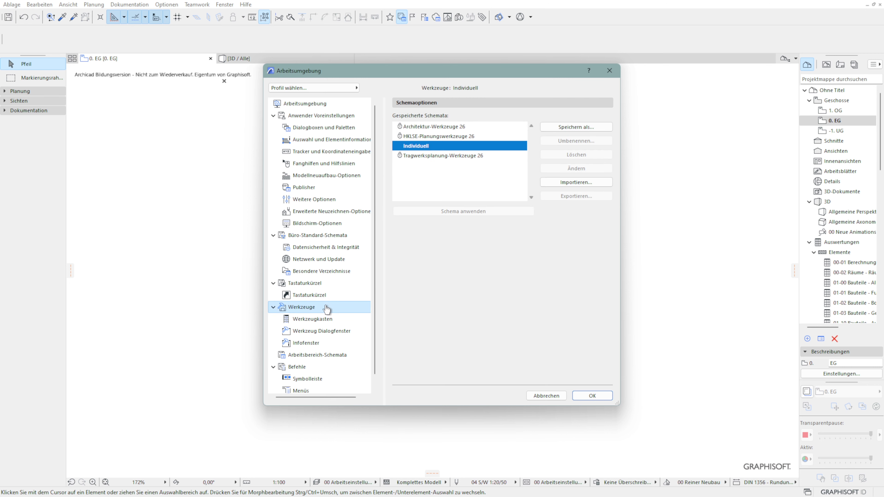
left_click(458, 126)
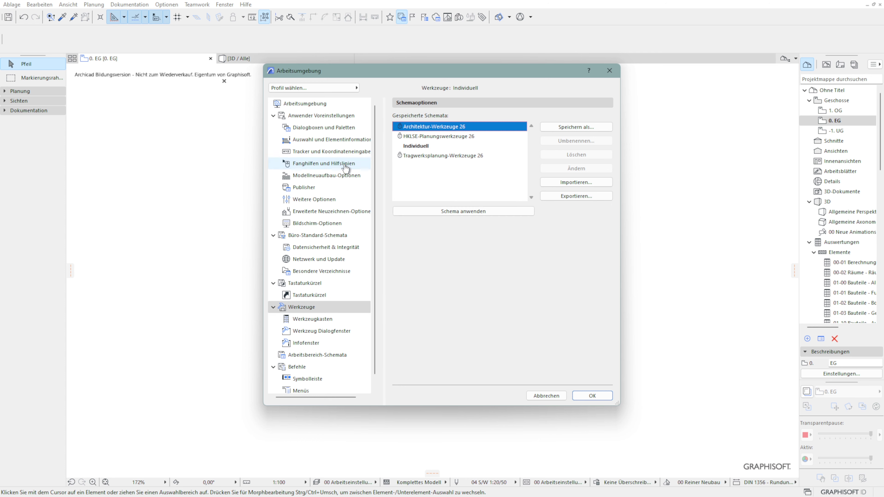
- Review the user preferences for tracker and coordinate input, dialogs and palettes, and selection information, returning to the profile overview
left_click(336, 152)
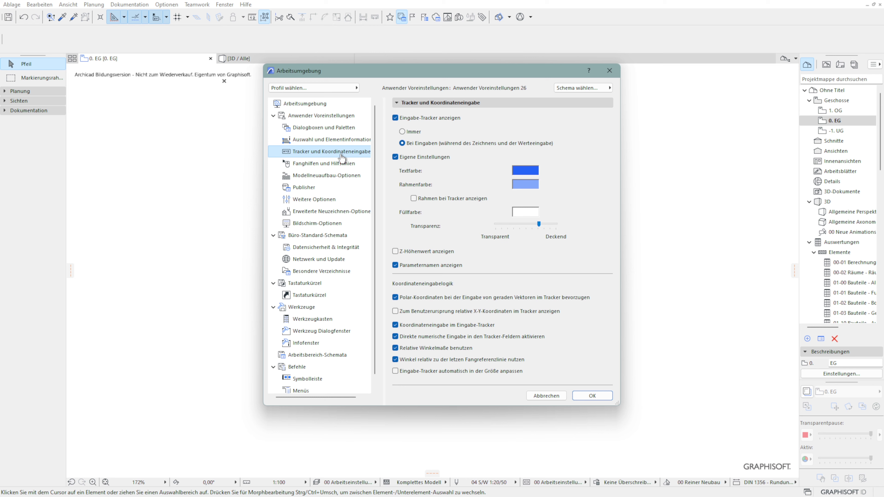
left_click(336, 116)
left_click(336, 127)
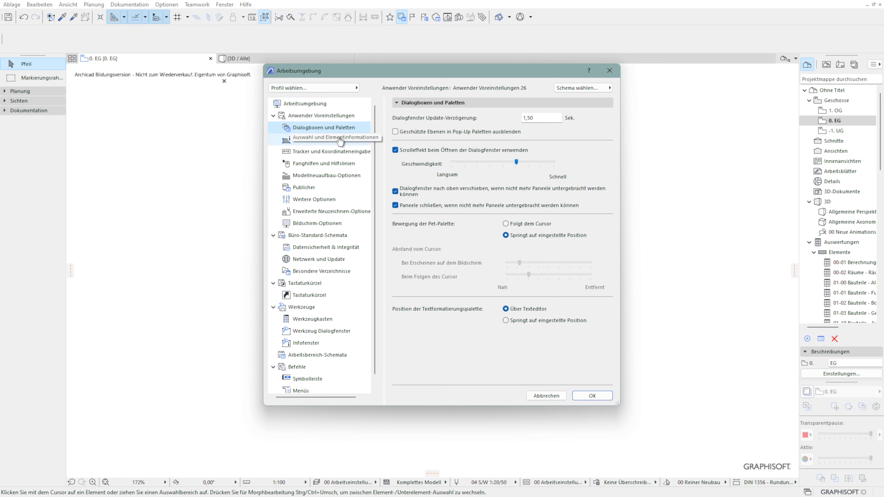
left_click(339, 141)
left_click(325, 104)
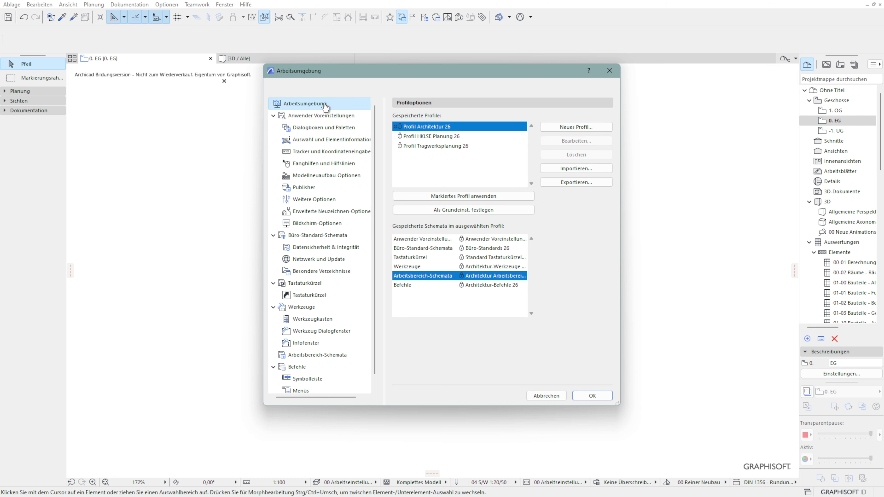
- Set the input tracker's text colour to pink in the tracker and coordinate input preferences
left_click(330, 151)
left_click(345, 88)
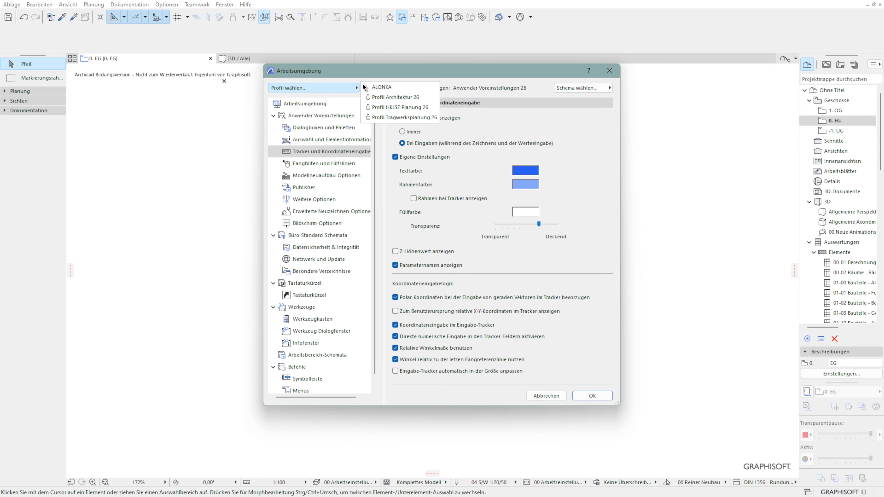
left_click(363, 86)
left_click(738, 179)
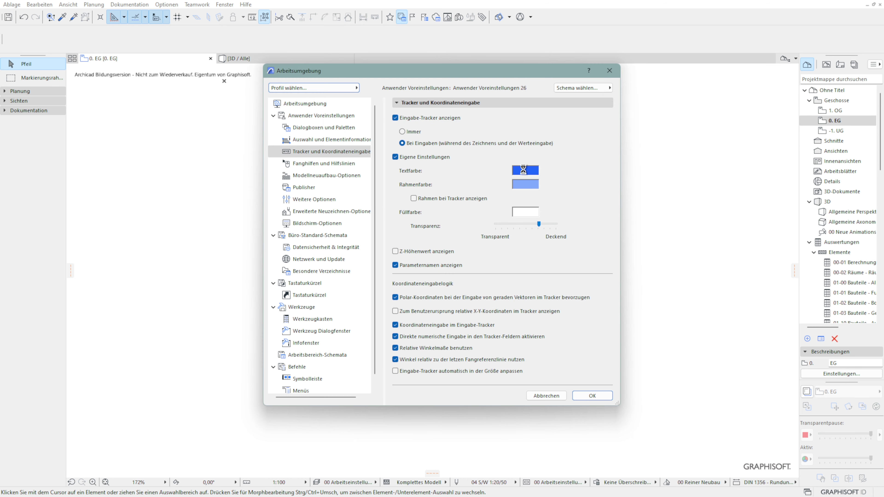
left_click(523, 169)
left_click(515, 144)
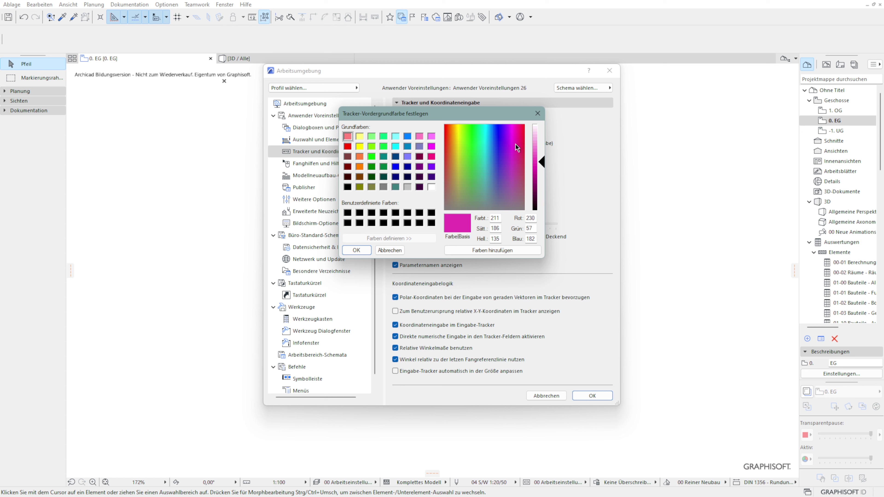
left_click_drag(520, 153, 520, 142)
left_click(356, 250)
- Set the tracker's frame colour to dark grey with RGB 60, 60, 60
left_click(530, 185)
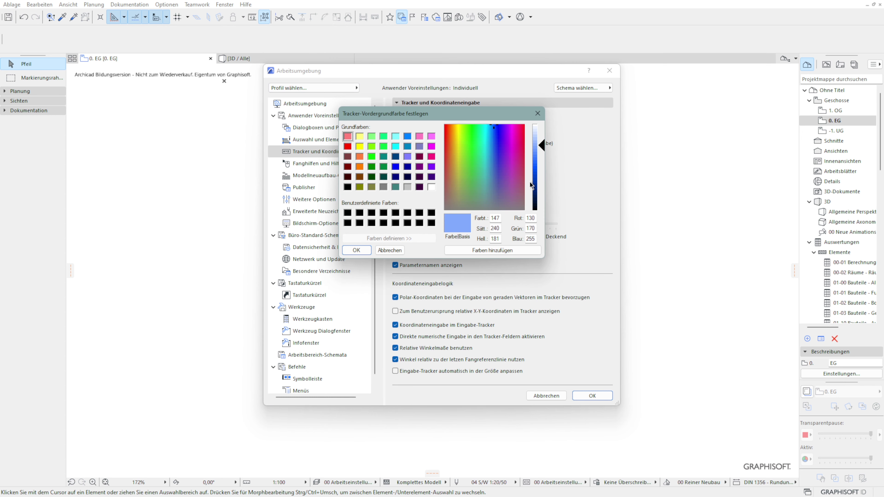
left_click_drag(493, 156, 448, 197)
left_click_drag(537, 174, 537, 189)
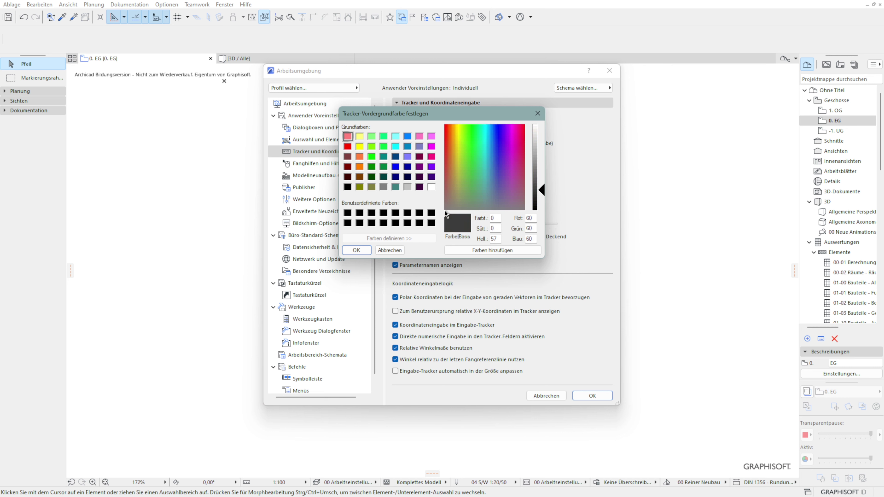
left_click(356, 250)
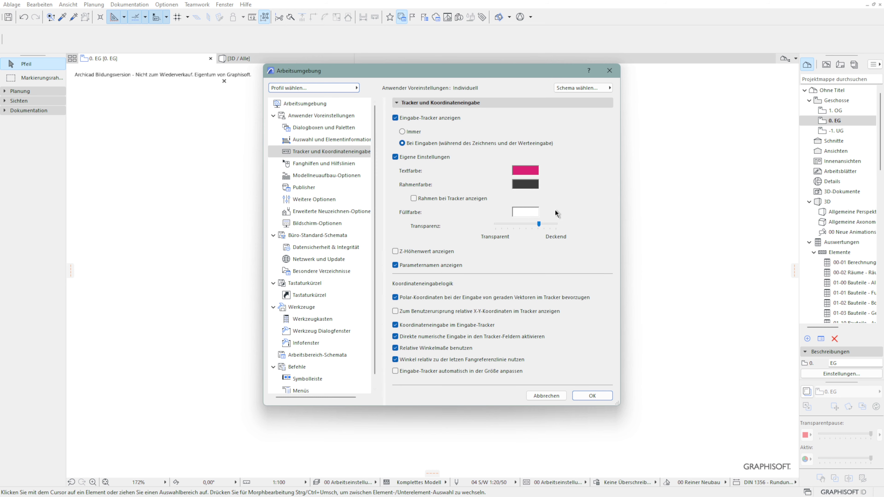
- Set the tracker's fill colour to orange with RGB 238, 137, 26 and apply the work environment settings
left_click(526, 212)
left_click_drag(509, 144, 449, 131)
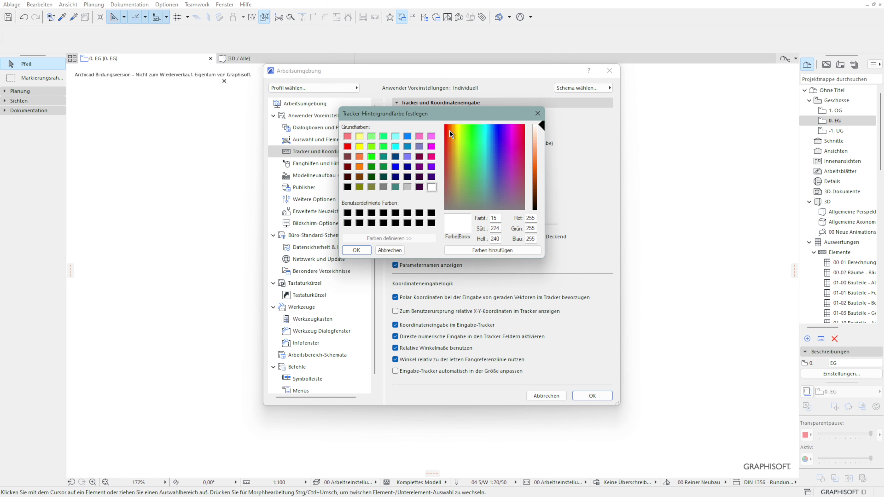
left_click(451, 137)
left_click(535, 166)
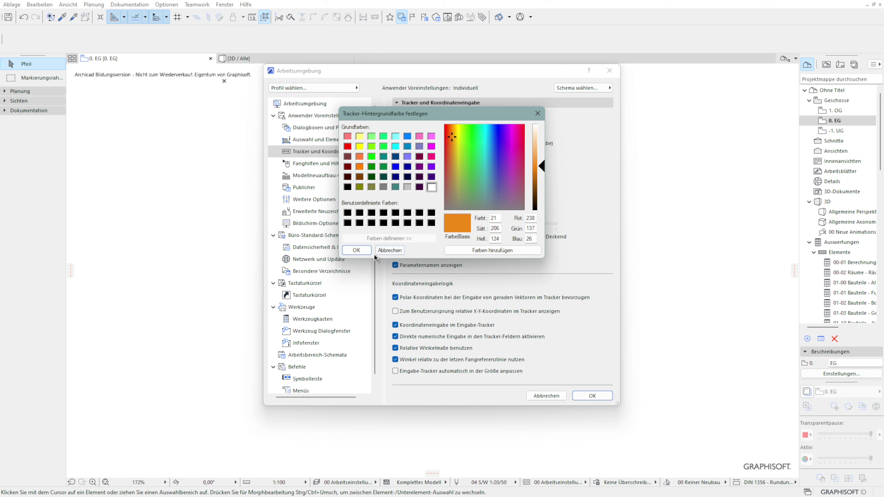
left_click(362, 252)
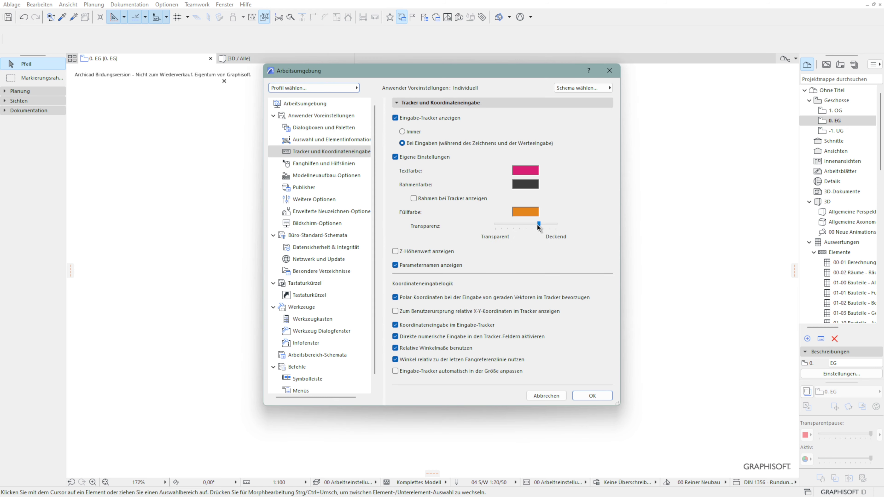
left_click(605, 395)
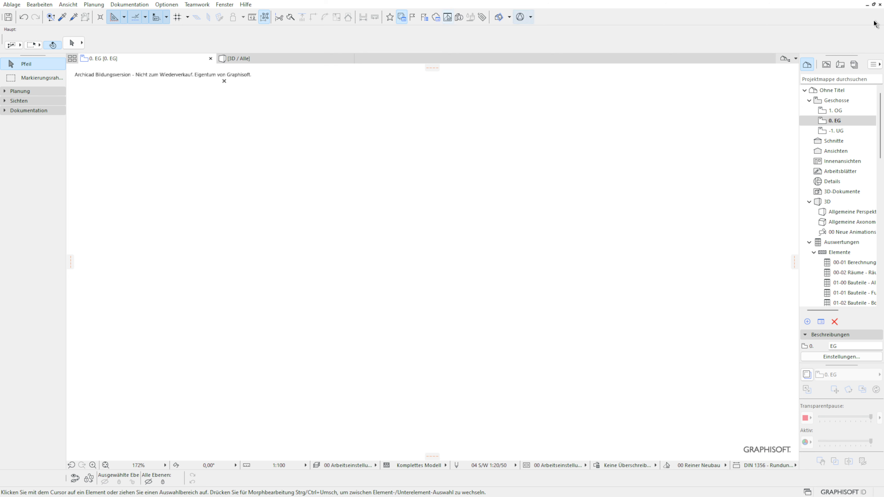
- Create a new A1 landscape master layout named ALONKA in the layout book
left_click(840, 65)
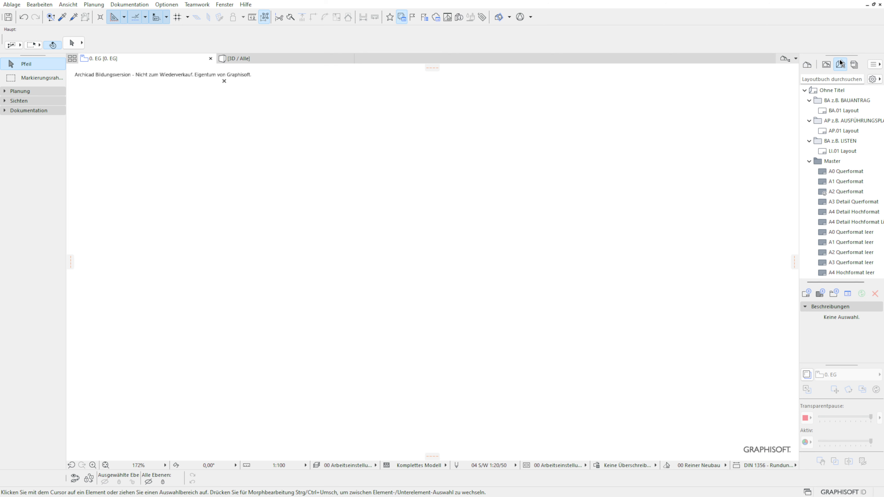
left_click(841, 166)
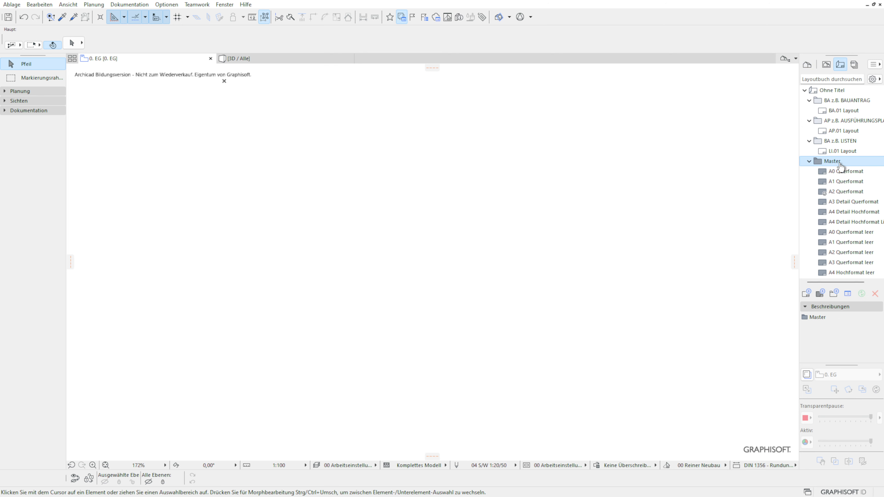
right_click(839, 166)
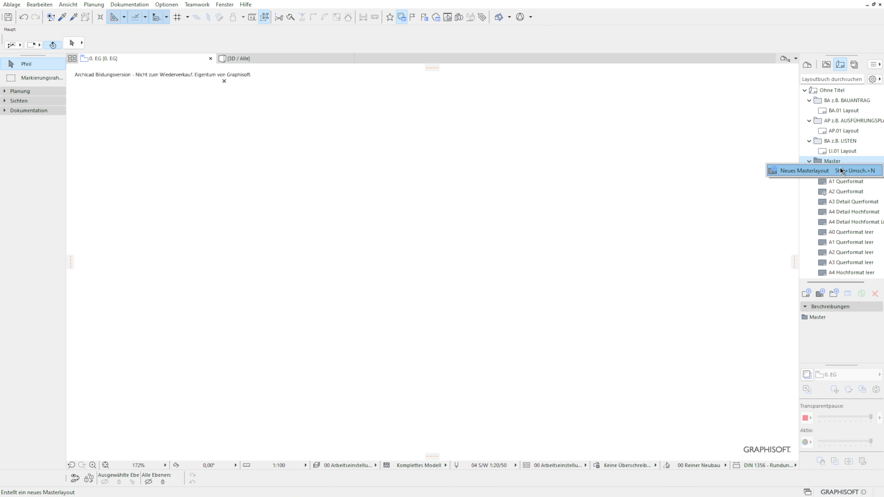
left_click(839, 168)
type("ALONKA")
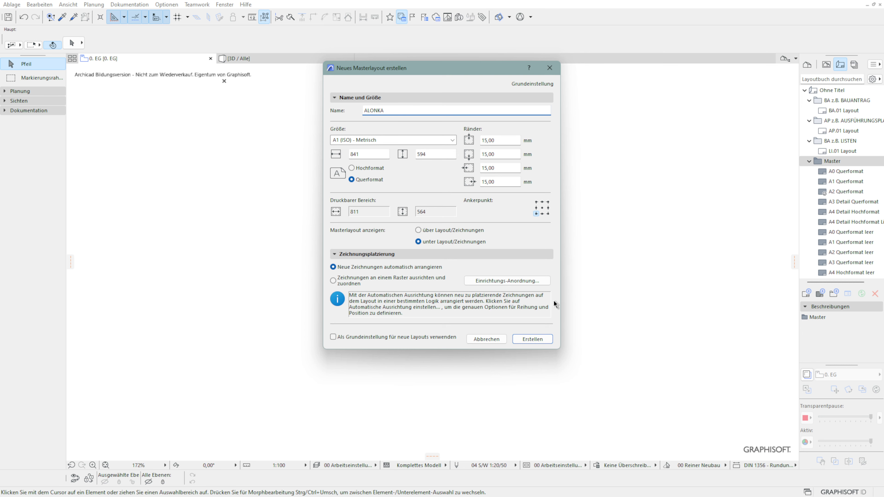
left_click(538, 337)
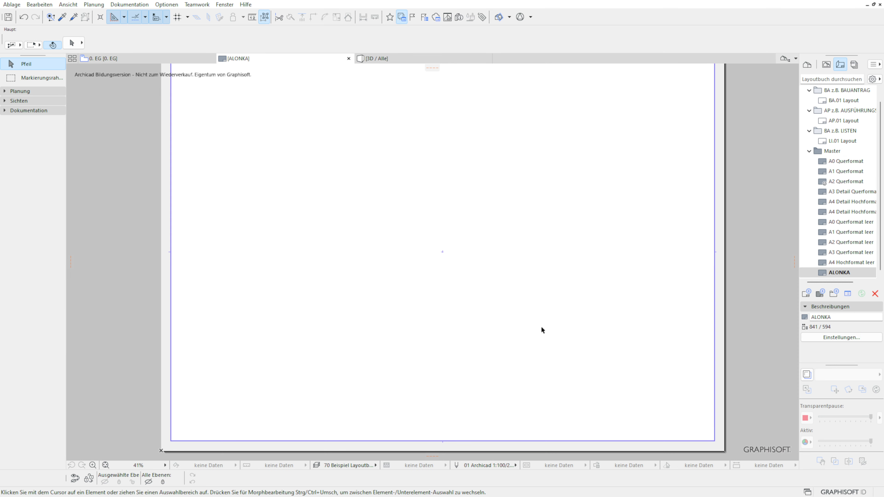
- Add a text block reading ALONKA in the lower half of the new master layout
scroll(542, 317, "up", 4)
scroll(542, 317, "down", 2)
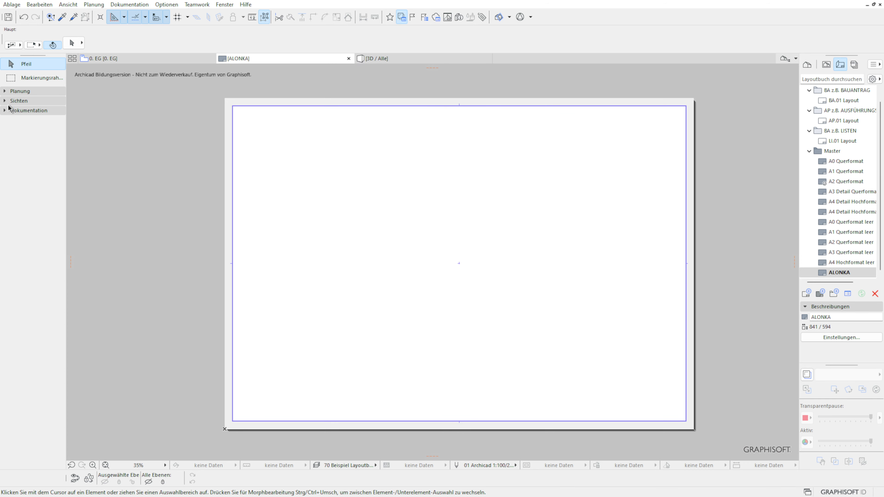
left_click(13, 110)
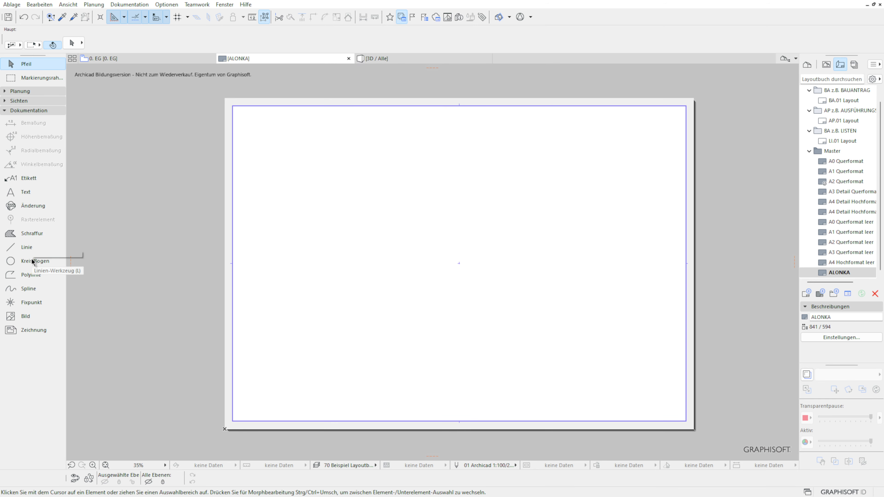
left_click(27, 192)
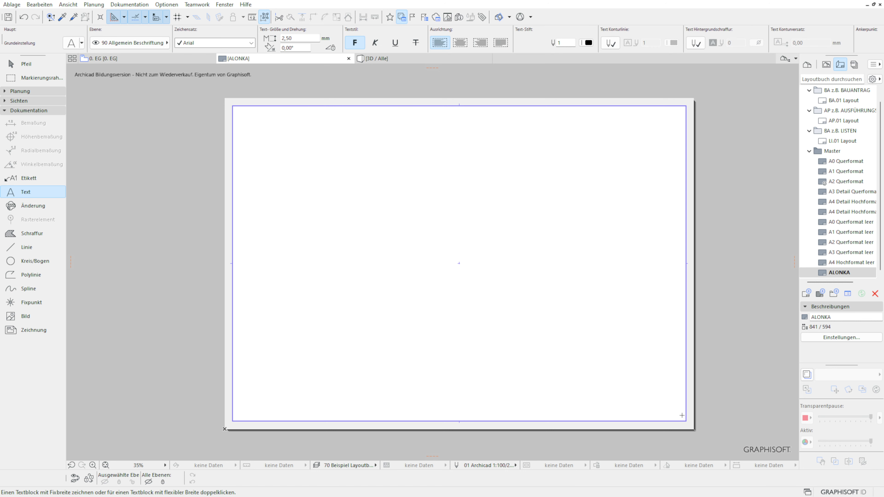
double_click(454, 361)
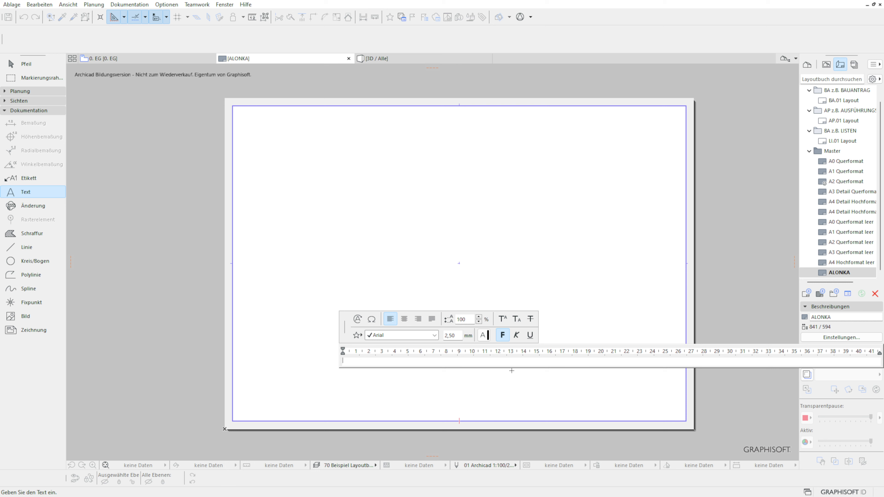
type("ALONKA")
- Set the text height of the whole ALONKA text to 5 mm
left_click_drag(369, 361, 319, 359)
left_click_drag(460, 335, 437, 339)
type("5")
key("Return")
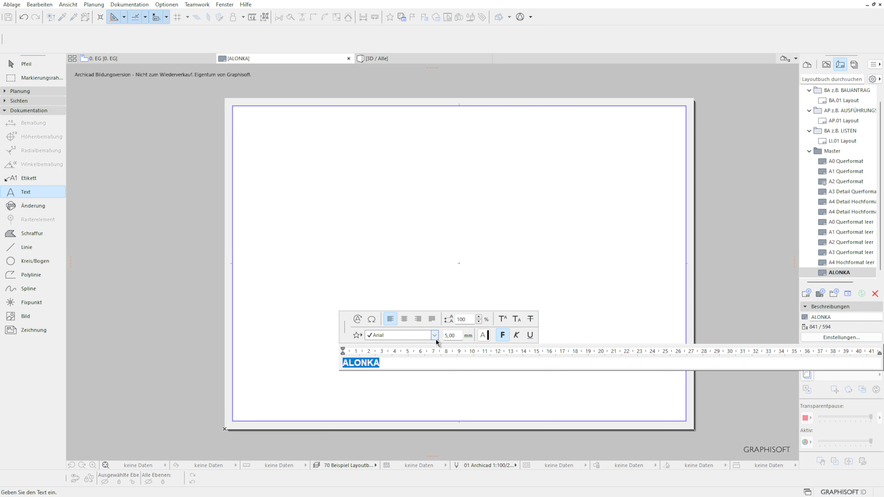
- Remove the bold style from the ALONKA text, give it the orange pen 42 and align it to the right
left_click(502, 335)
left_click(482, 335)
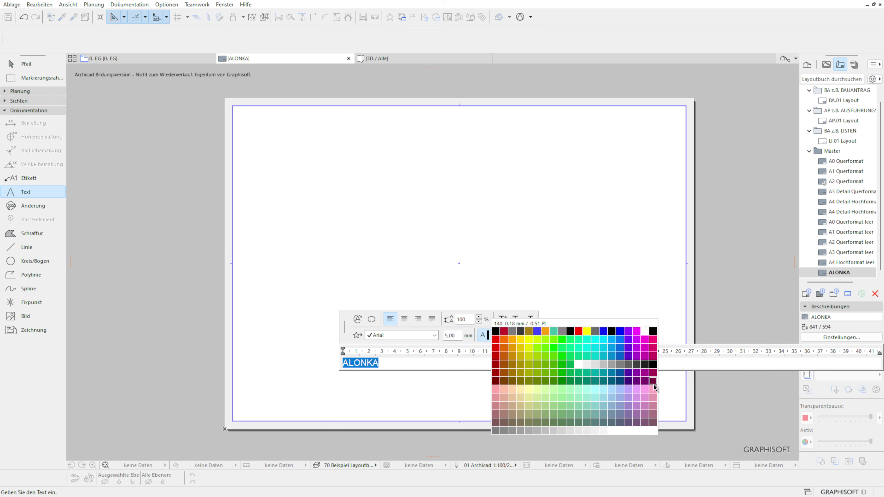
left_click(504, 356)
left_click(432, 319)
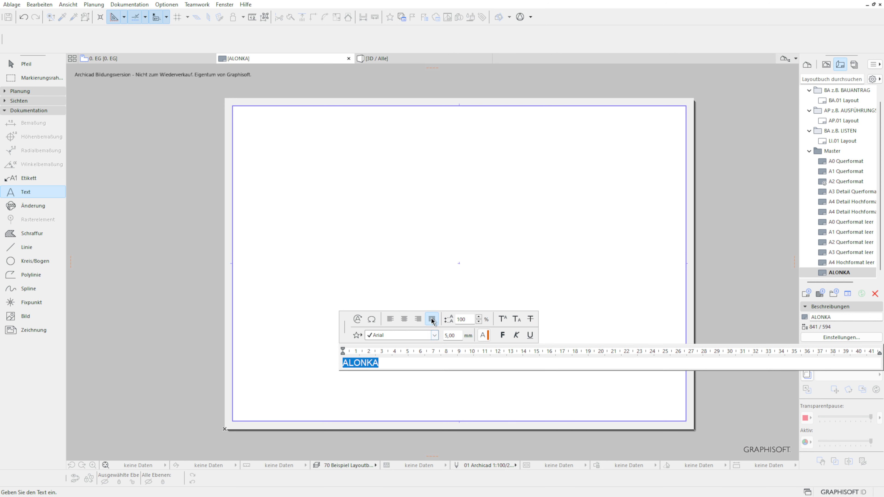
left_click(417, 319)
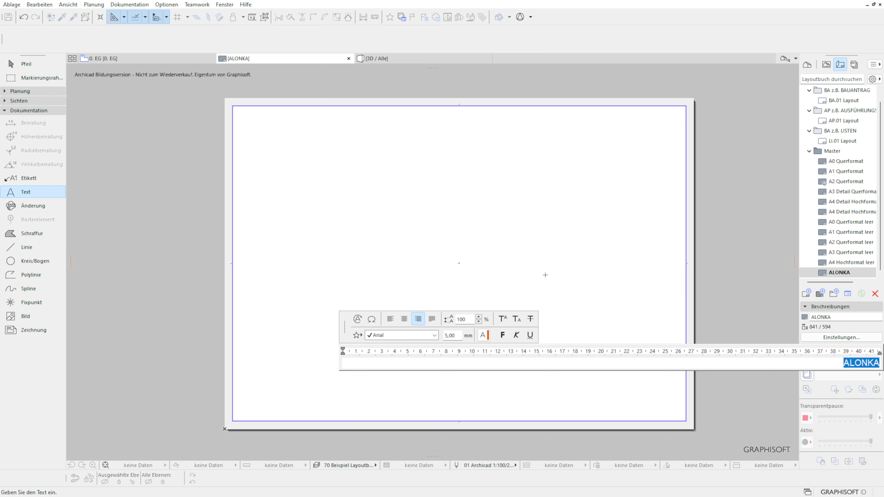
left_click(553, 291)
- Move the ALONKA text block down so its lower-right corner sits at the lower-right corner of the layout's margin frame
left_click(28, 64)
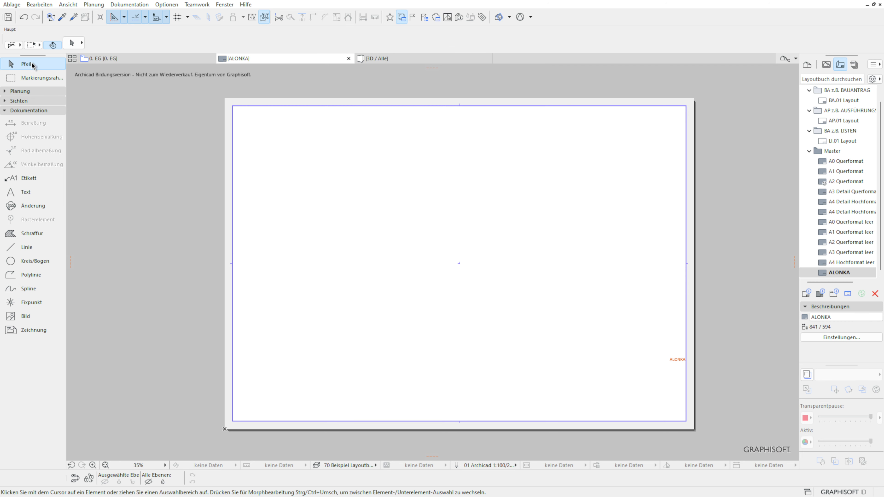
left_click(675, 359)
left_click(685, 361)
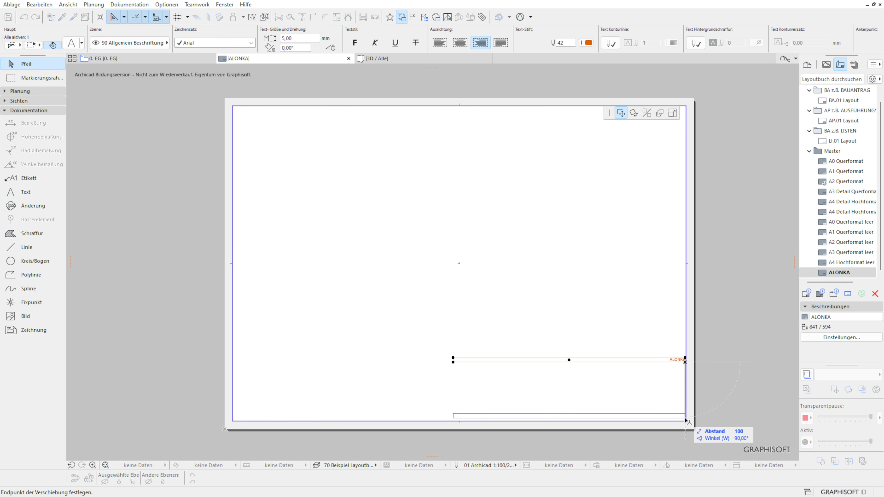
left_click(684, 420)
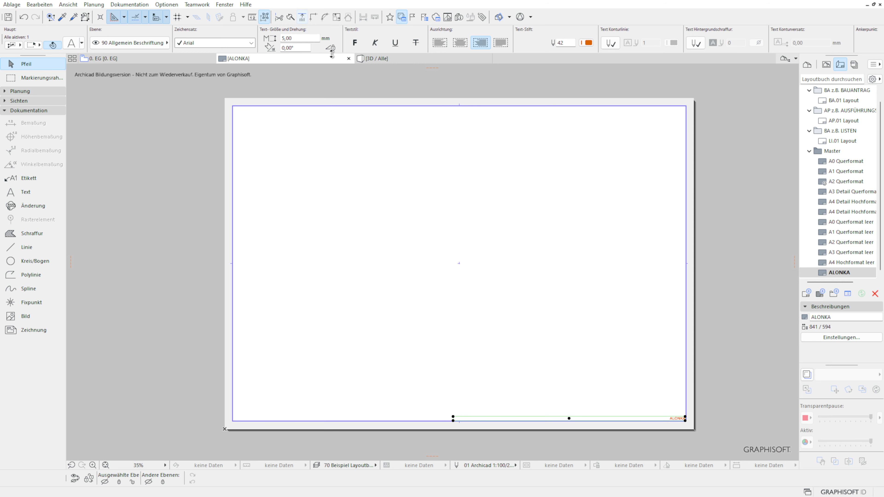
- Set the ALONKA text height to 20 mm and move the block up so it sits inside the frame's lower-right corner
left_click(290, 38)
type("20")
key("Return")
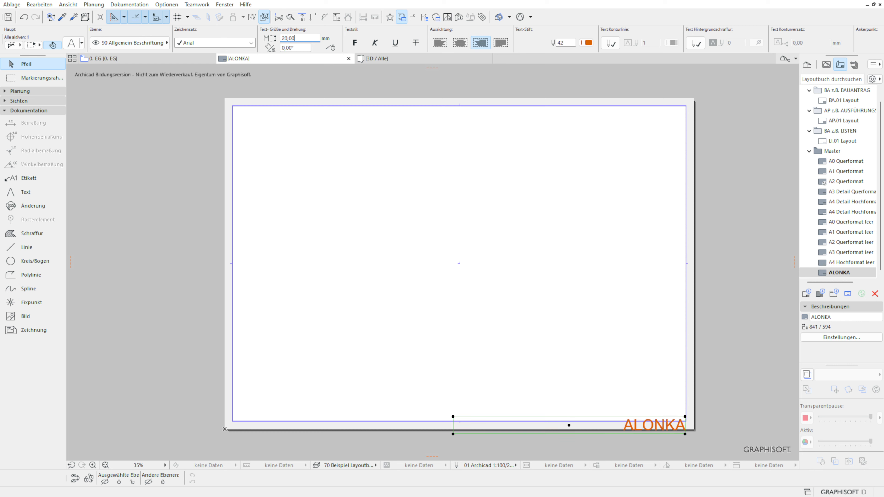
left_click(685, 434)
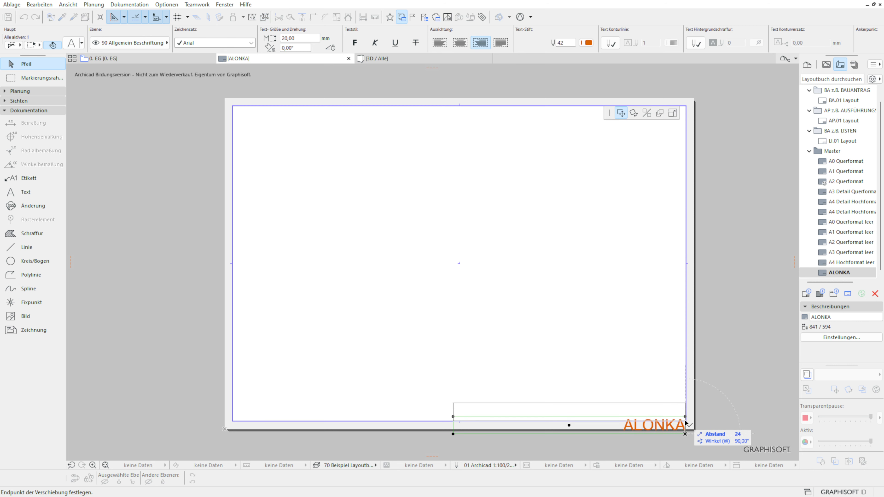
left_click(684, 420)
left_click(742, 397)
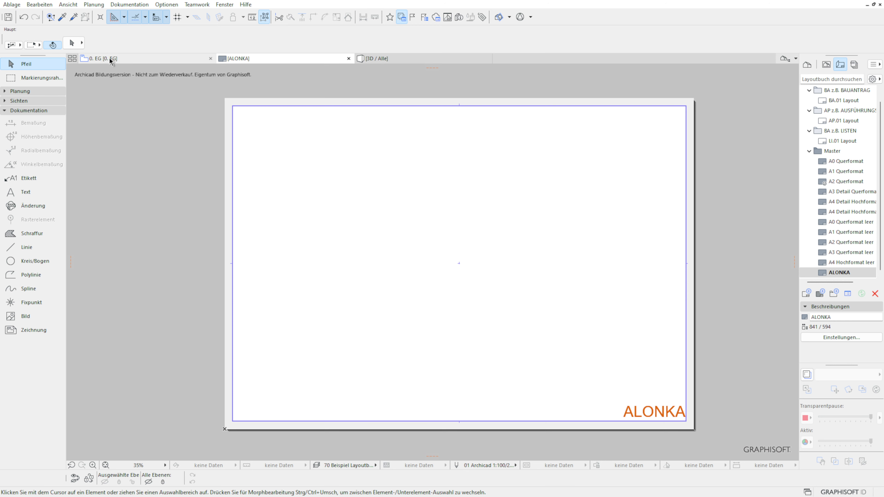
- Switch to the 0. EG floor plan and draw a rectangular ring of exterior walls about 6 m wide
mouse_move(109, 58)
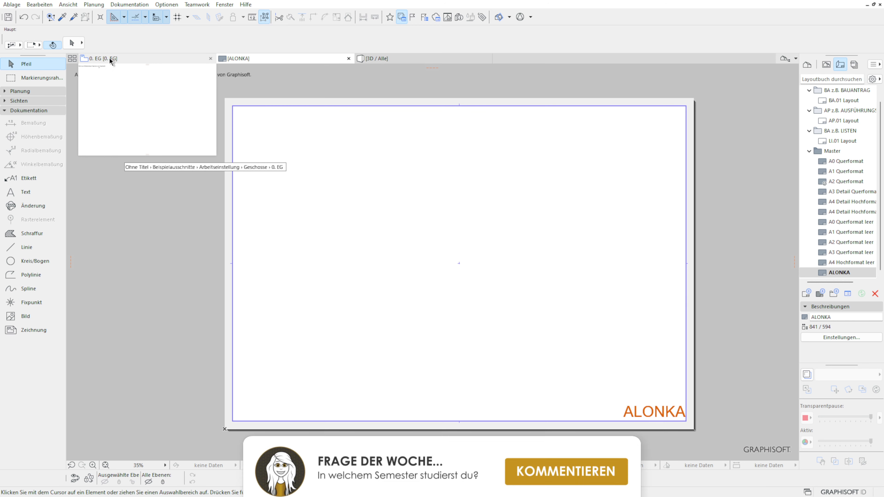
left_click(110, 59)
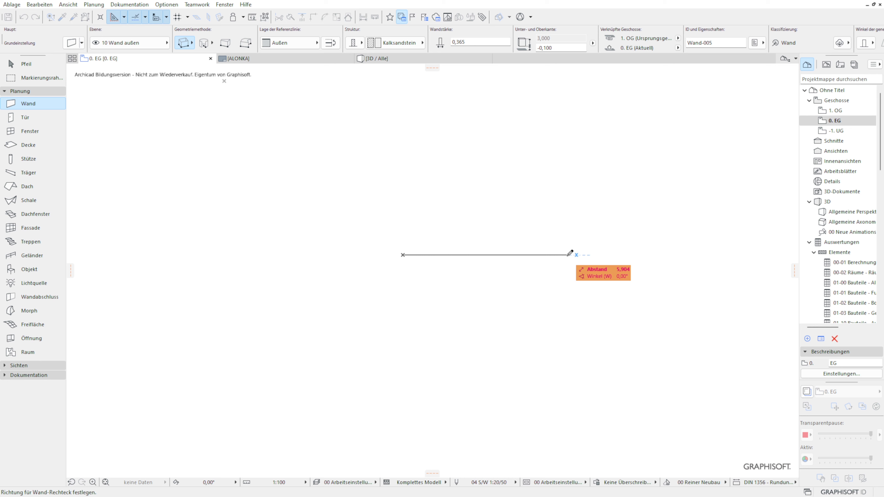
left_click(567, 254)
left_click(541, 326)
key("Escape")
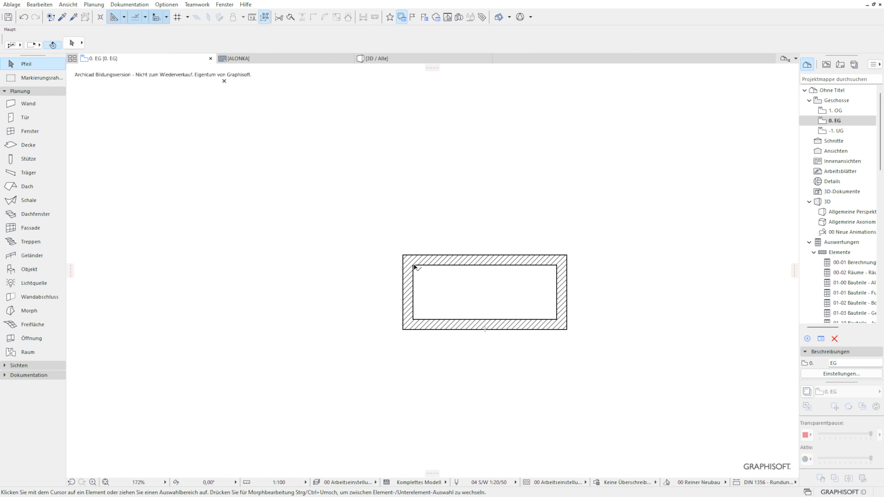
- Check the tracker's colours at the two upper inner corners of the wall rectangle
left_click(413, 266)
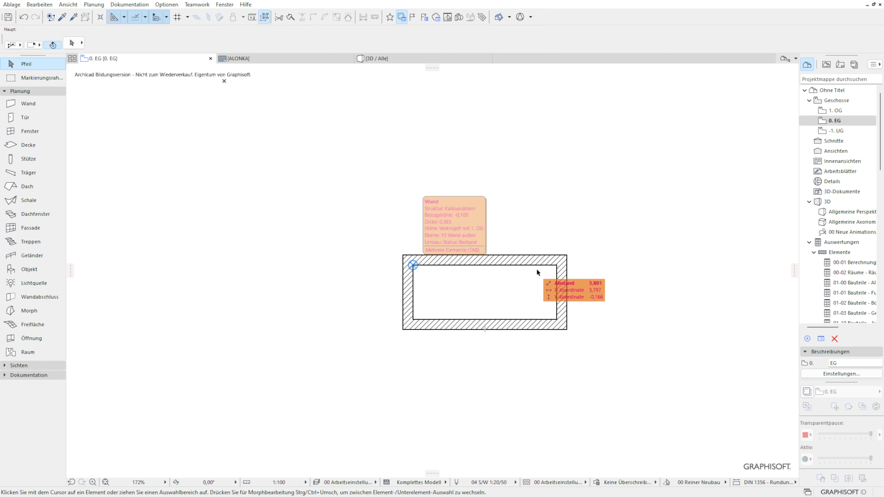
left_click(557, 265)
left_click(557, 265)
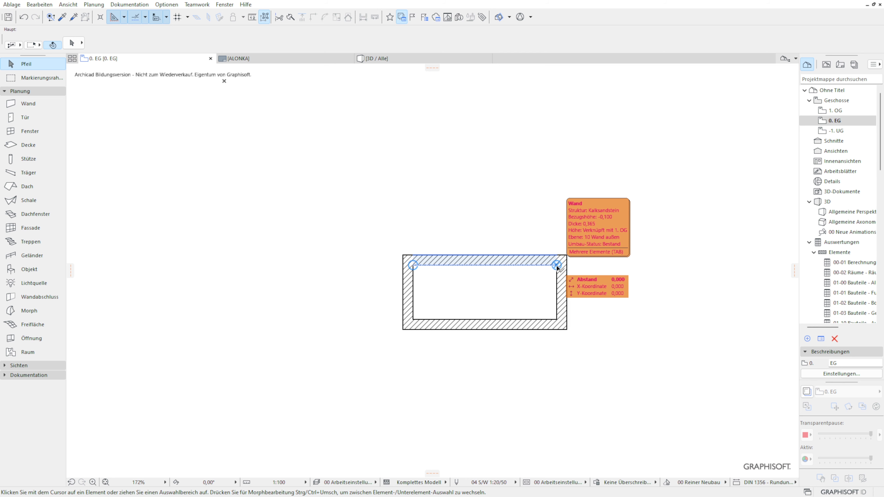
- Open the work environment settings and apply the saved ALONKA profile
left_click(166, 4)
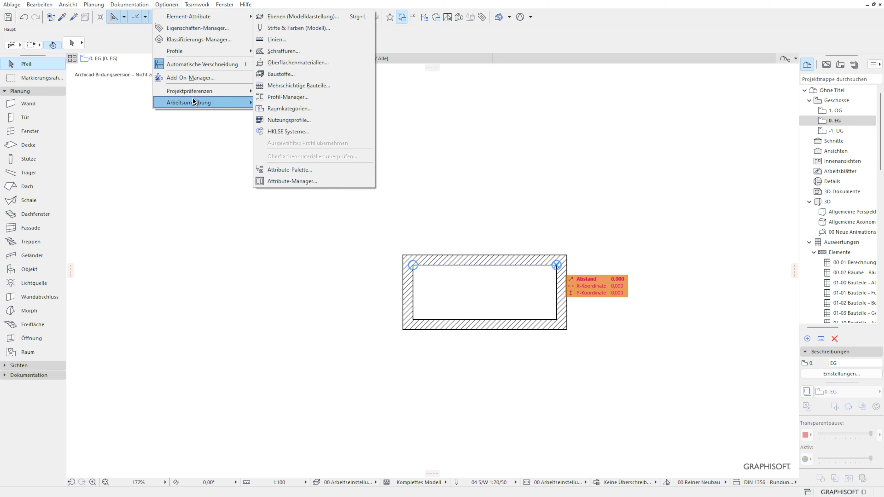
mouse_move(193, 101)
left_click(334, 101)
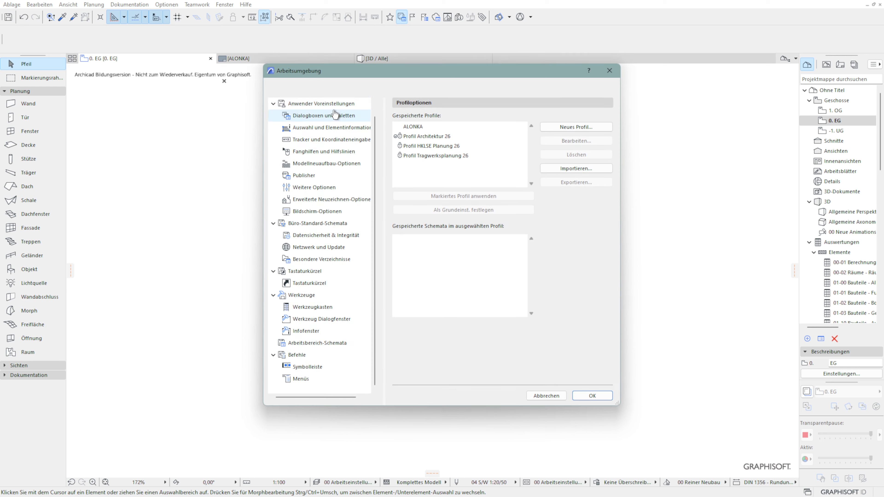
left_click(414, 128)
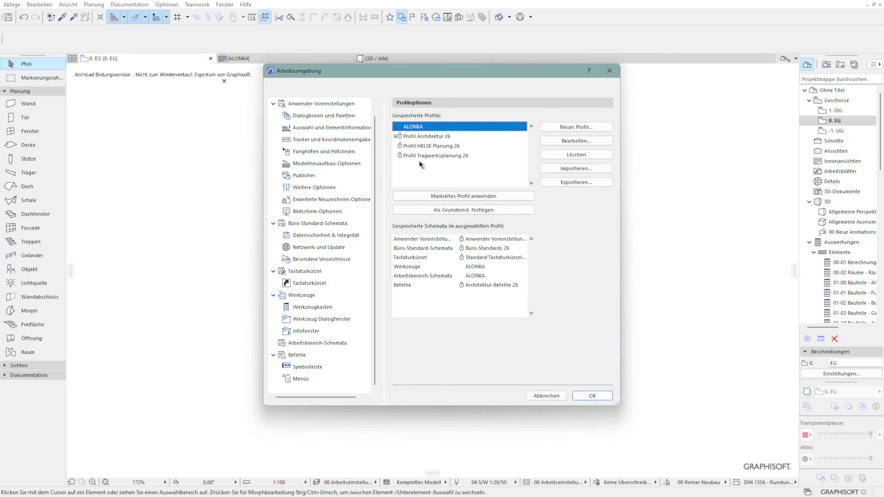
left_click(456, 197)
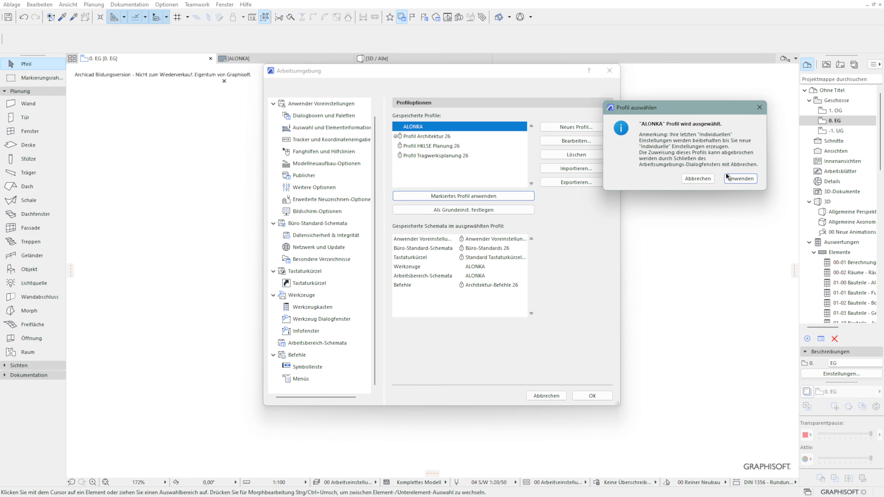
left_click(727, 179)
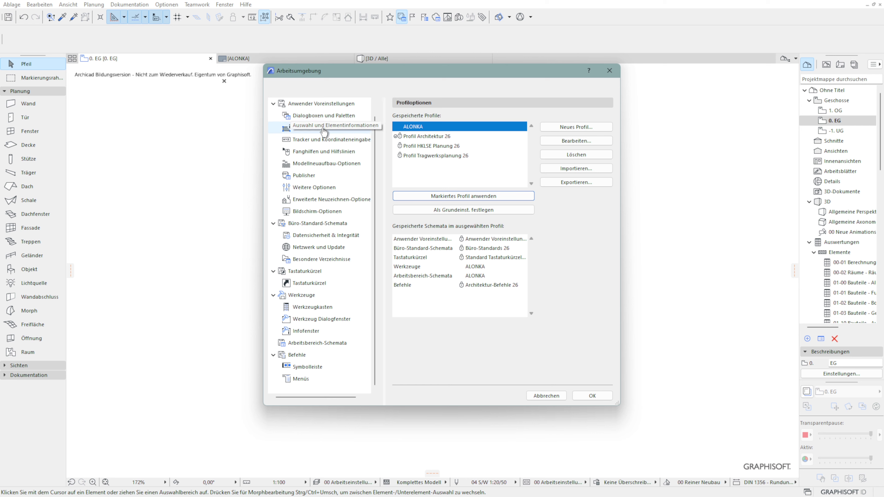
- Apply the ALONKA scheme to the user preferences in the tracker and coordinate input settings
left_click(327, 139)
left_click(580, 88)
left_click(626, 85)
left_click(740, 178)
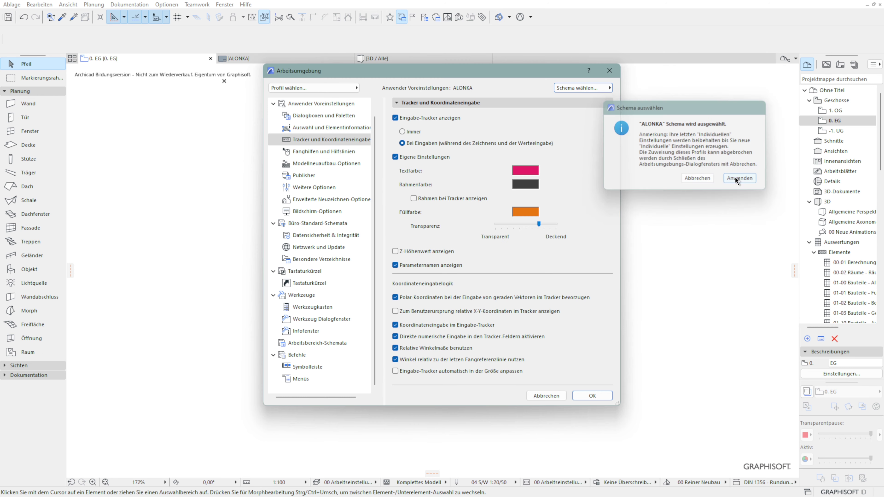
- Set the tracker's fill colour to dark grey with RGB 78, 78, 78 and apply the work environment settings
left_click(524, 213)
left_click_drag(541, 168, 542, 200)
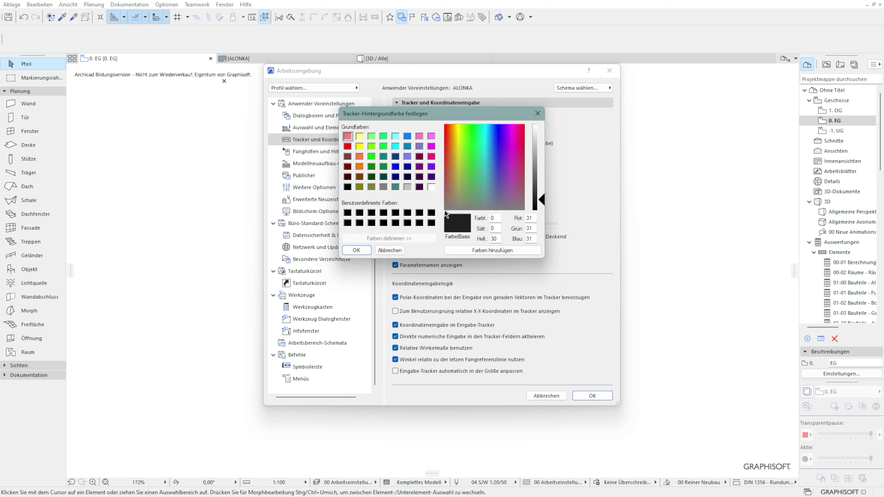
mouse_move(538, 197)
left_mouse_down()
mouse_move(537, 176)
mouse_move(540, 184)
left_mouse_up()
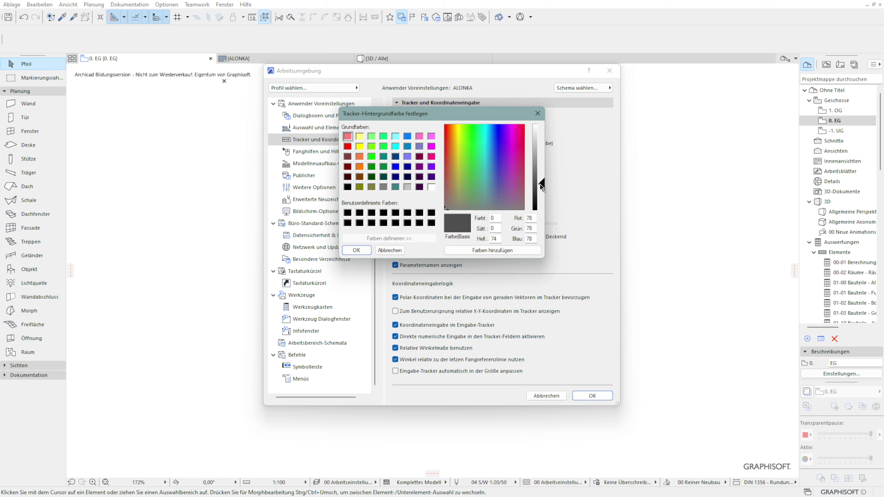
left_click(353, 250)
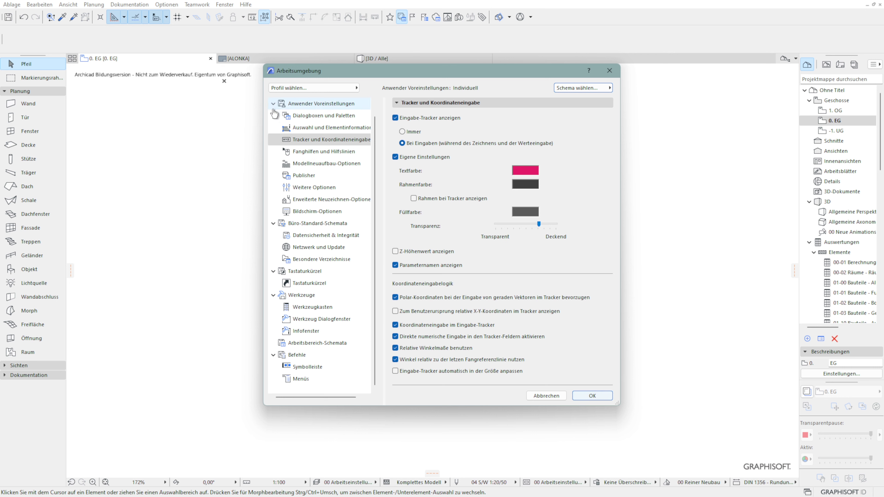
left_click(588, 396)
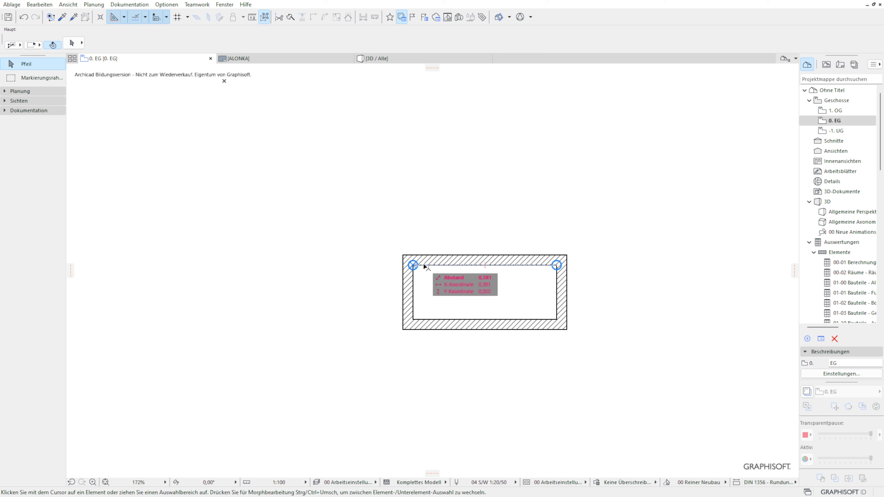
- Delete all walls of the rectangle from the floor plan
left_click_drag(546, 386, 586, 166)
key("Delete")
left_click(410, 277)
key("Delete")
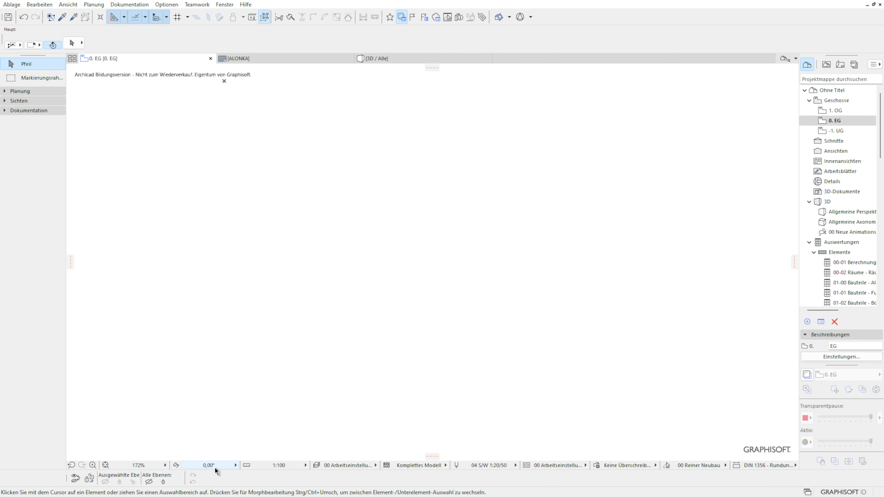
- Open the model pens and colours, choose the pen set 01 Archicad 1:100/200 and change pen 1's colour to magenta
left_click(509, 468)
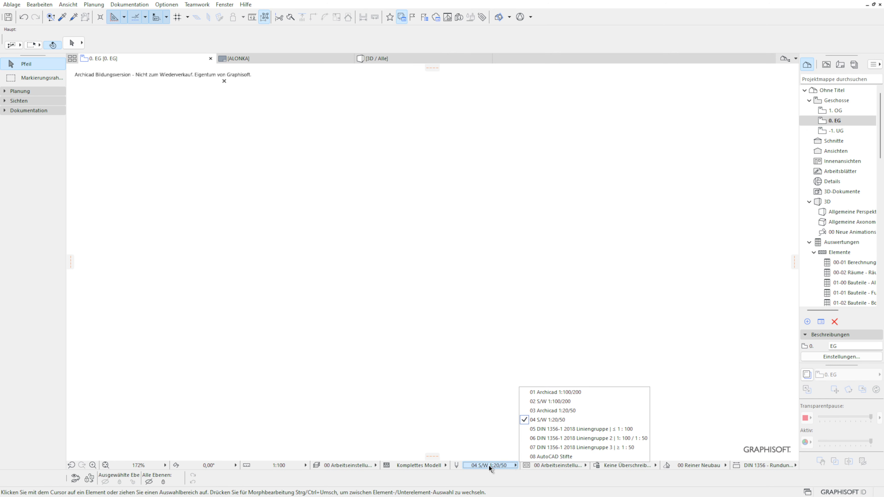
left_click(458, 466)
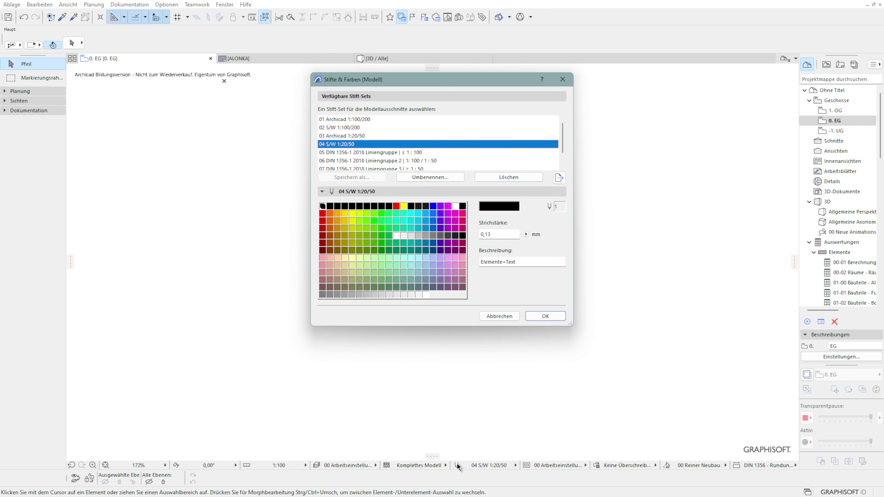
key("Home")
left_click(511, 207)
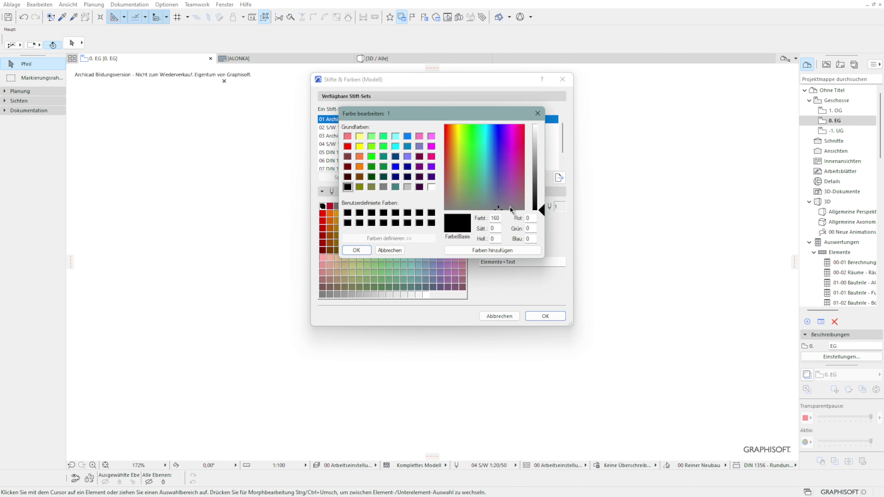
left_click(431, 157)
left_click(356, 250)
- Change the colour of pen 2 to the same magenta
left_click(330, 206)
left_click(511, 207)
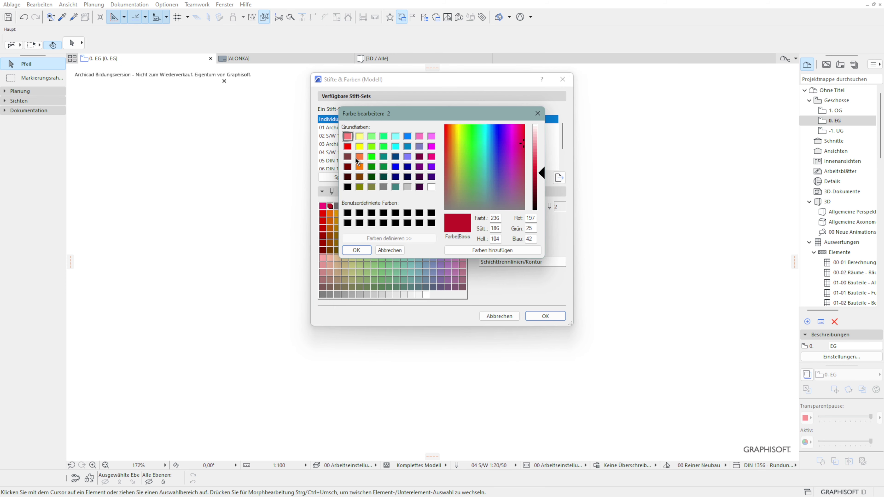
left_click(431, 157)
left_click(356, 250)
- Set pen 3's line weight to 5 mm and reselect pen 1
left_click(336, 206)
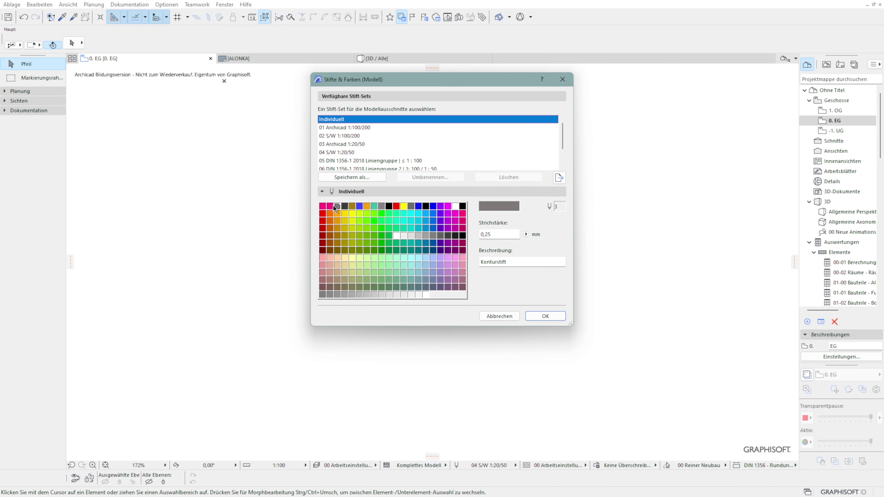
left_click(507, 235)
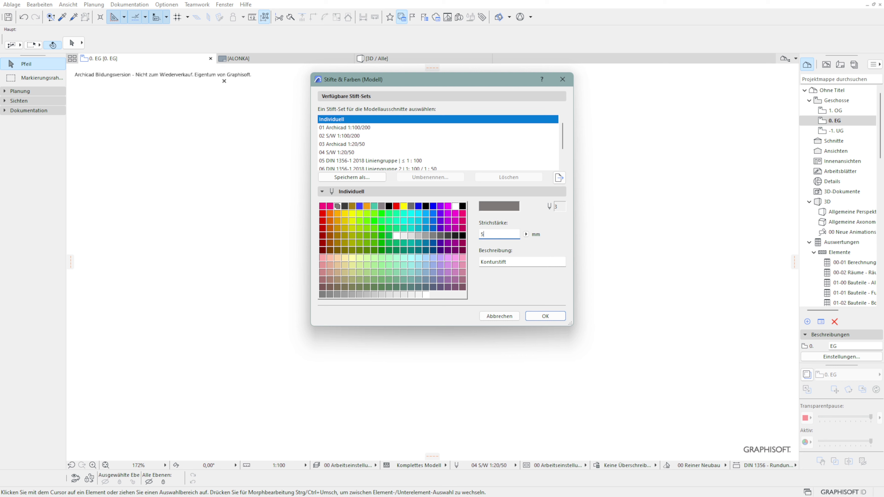
type("5")
left_click(330, 206)
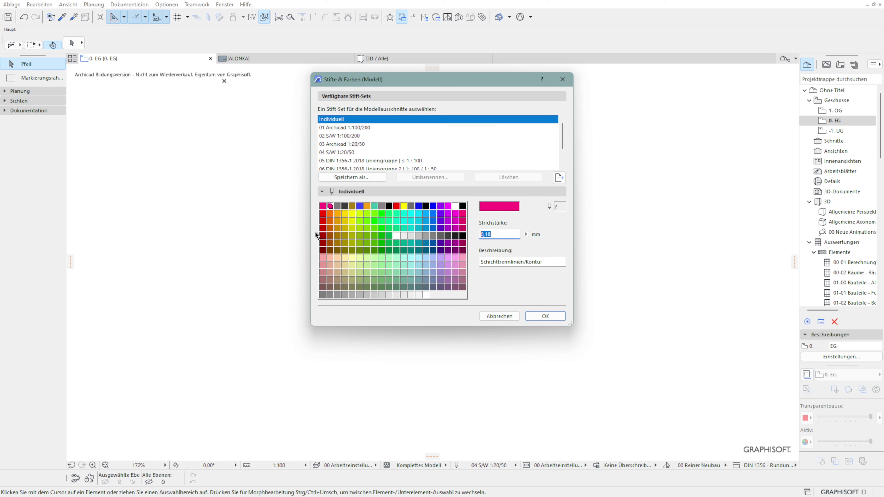
left_click(338, 206)
left_click(323, 206)
- Save the customized pens as a new pen set named ALONKA and apply it to the floor plan
left_click(351, 176)
type("al")
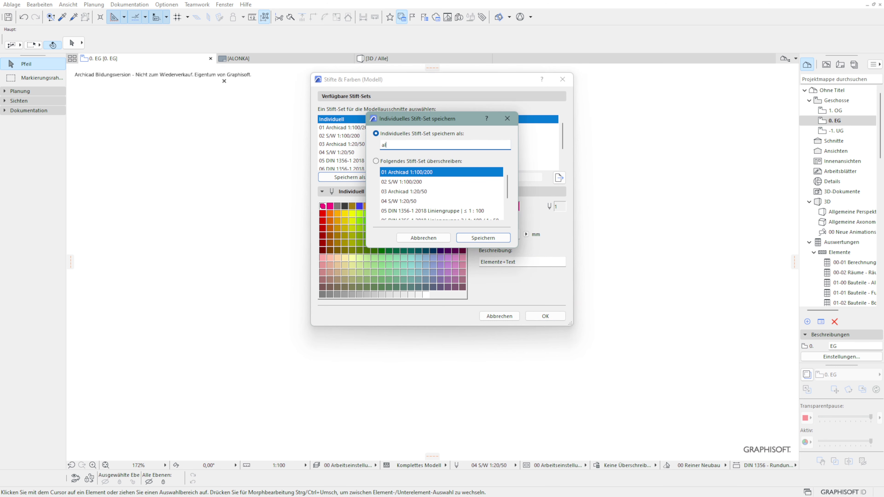
key("BackSpace")
type("ALONKA")
left_click(483, 238)
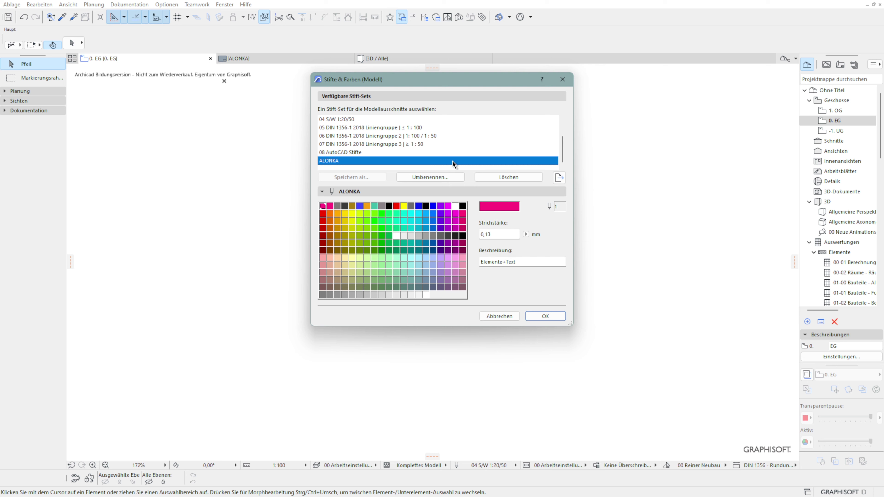
left_click(552, 317)
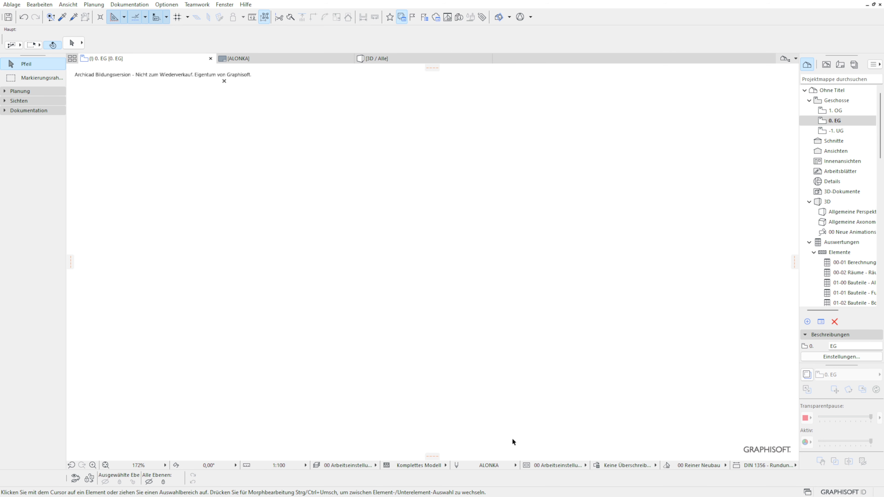
- Draw a horizontal line about 6 m long with pen 1 in the ground-floor plan
left_click(19, 109)
left_click(36, 248)
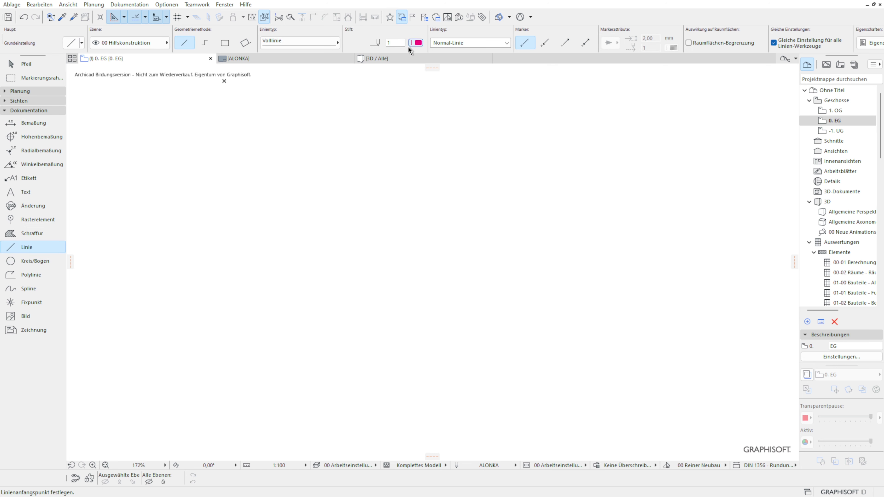
left_click(419, 43)
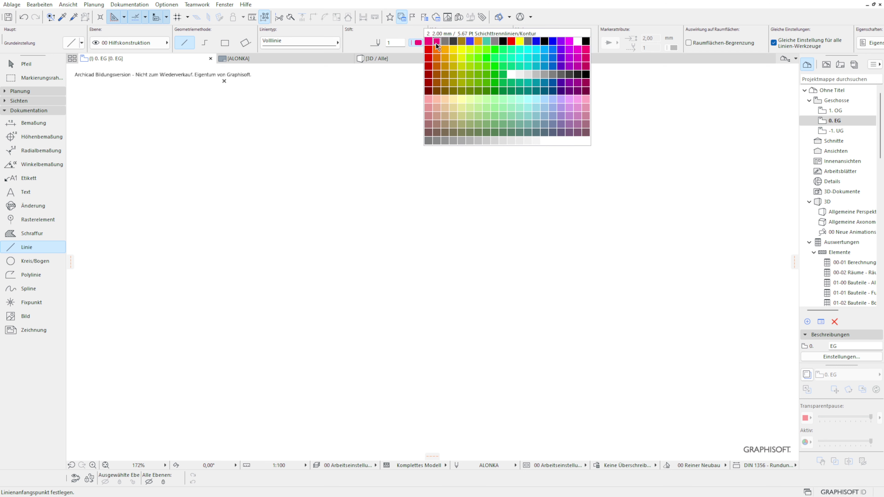
left_click(298, 182)
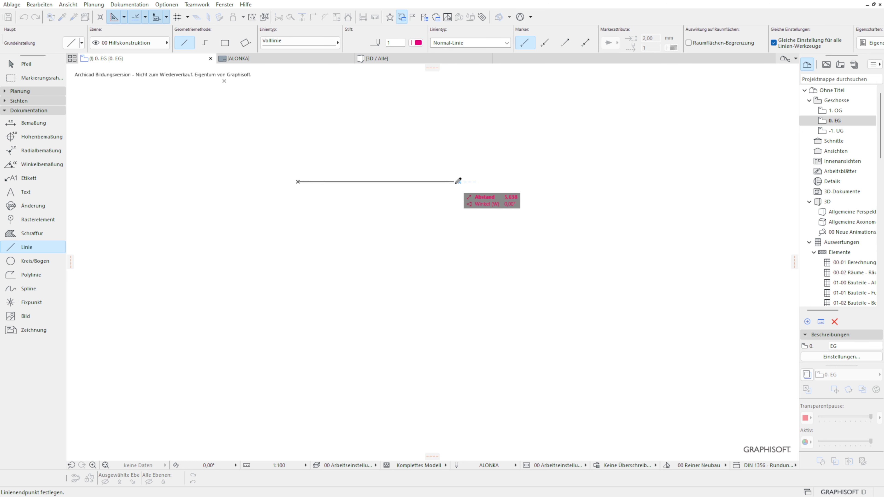
left_click(473, 181)
- Make two copies of the line straight below it with a multiple-copy move
left_click(472, 181, "shift")
left_click(472, 182)
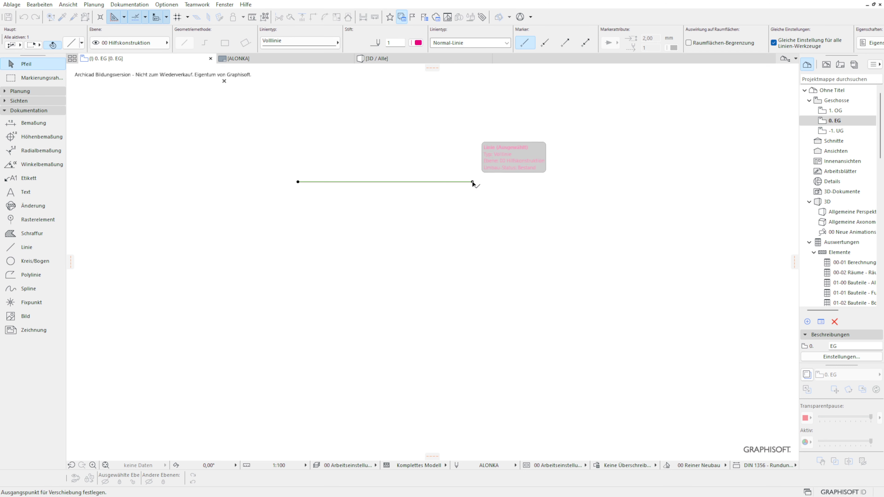
left_click(473, 204)
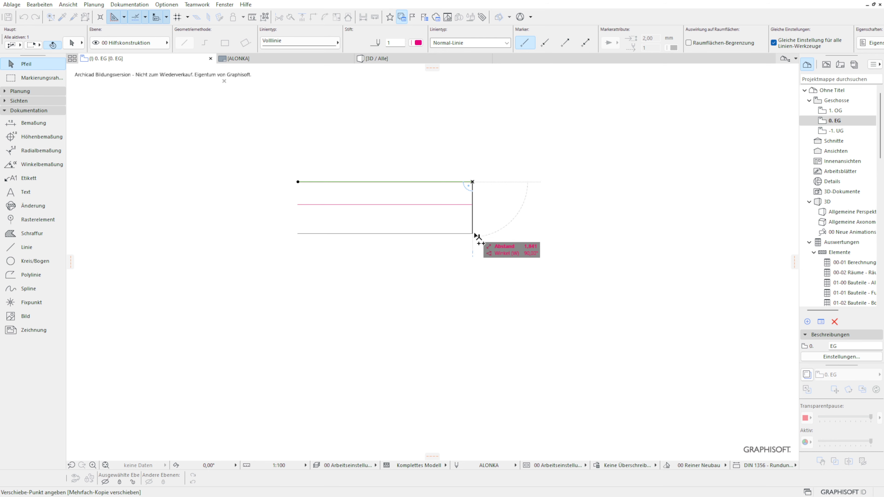
double_click(472, 228)
left_click(484, 217)
- Assign pen 2 to the middle line and pen 3 to the lower line
left_click(470, 204)
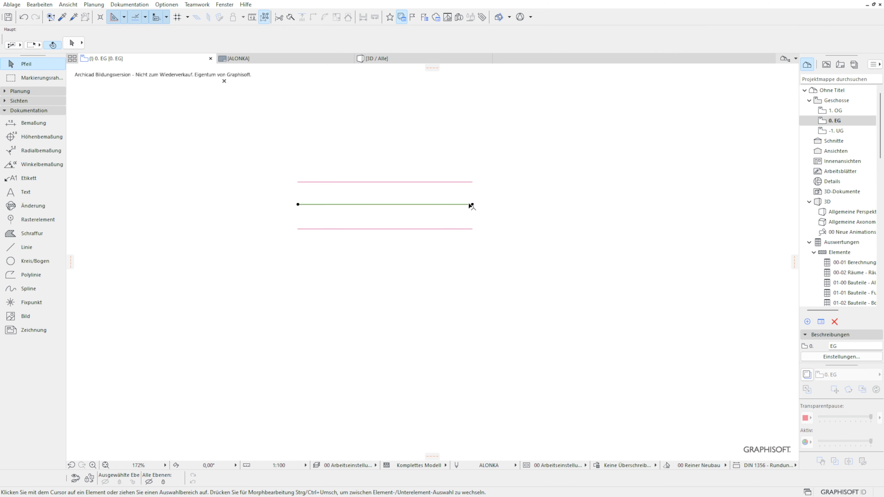
left_click(418, 43)
left_click(436, 41)
left_click(450, 228)
left_click(416, 42)
left_click(447, 45)
- Display the three lines in their true line weight and compare their thicknesses
left_click(510, 201)
right_click(509, 201)
left_click(535, 243)
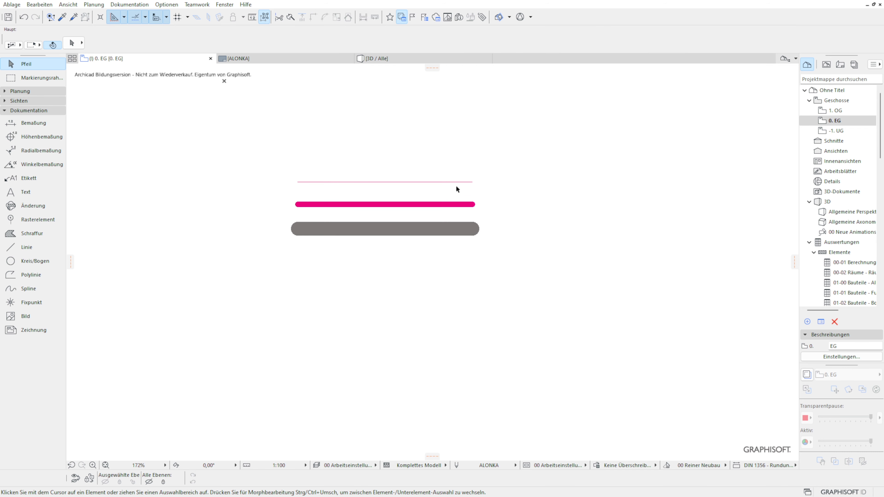
scroll(453, 182, "up", 3)
scroll(465, 196, "down", 3)
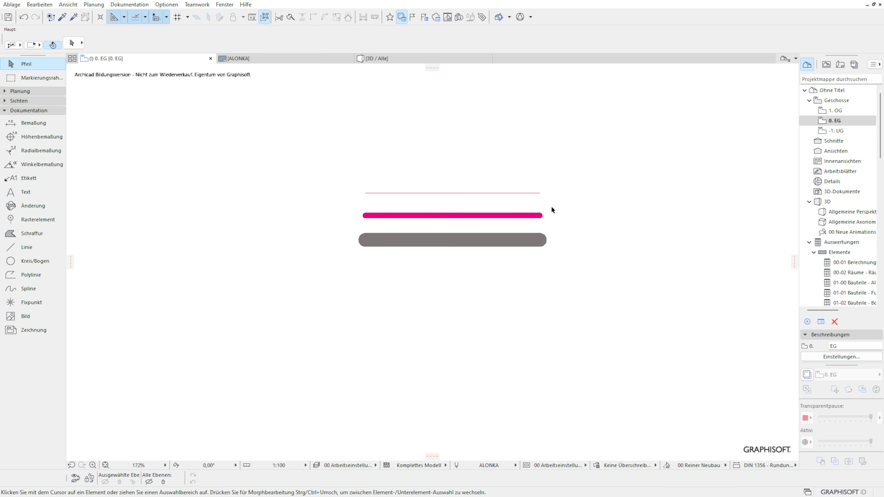
middle_click_drag(615, 224, 535, 287)
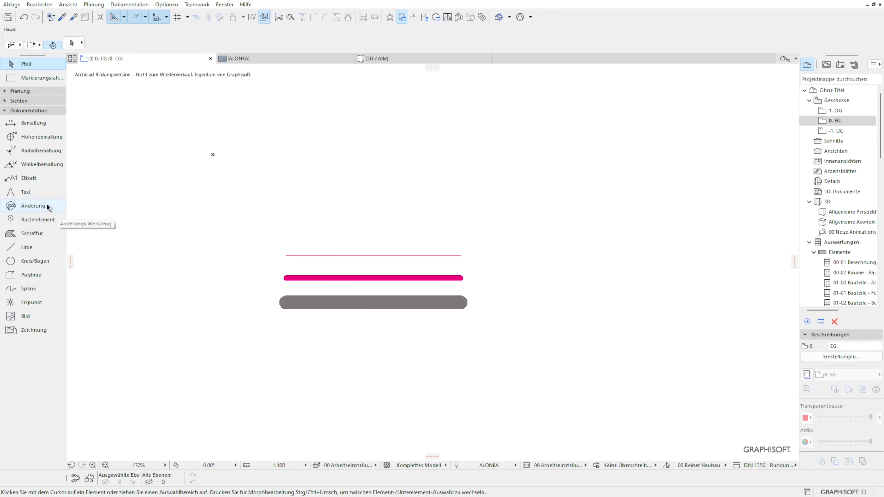
scroll(346, 319, "down", 3)
scroll(347, 319, "up", 4)
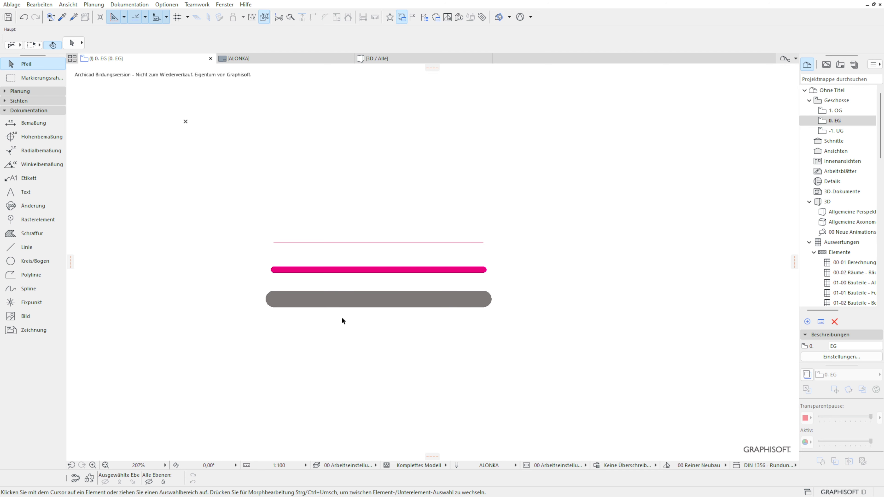
- Create a new layout named Grundriss EG in the layout book, based on the ALONKA master layout
left_click(840, 64)
left_click(810, 153)
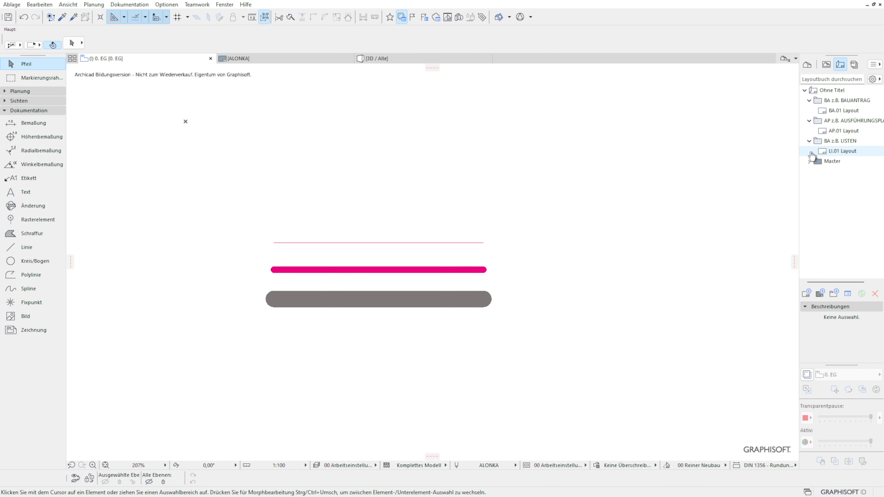
left_click(827, 152)
right_click(826, 154)
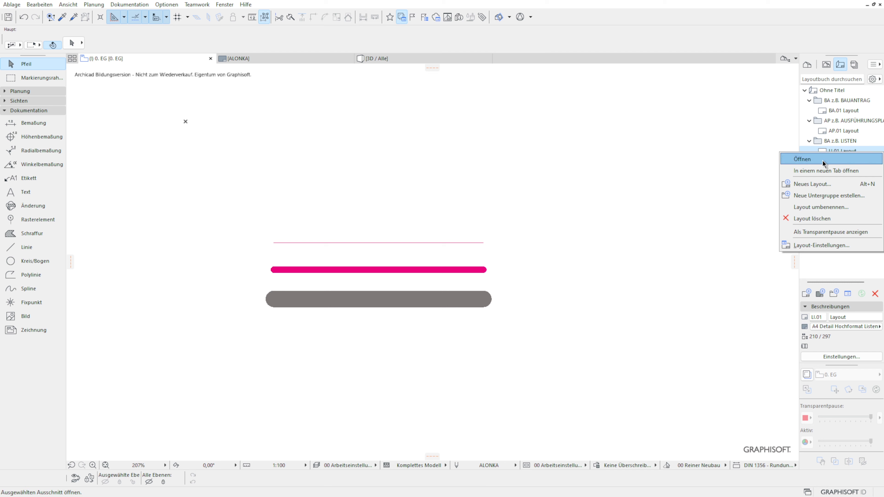
left_click(842, 184)
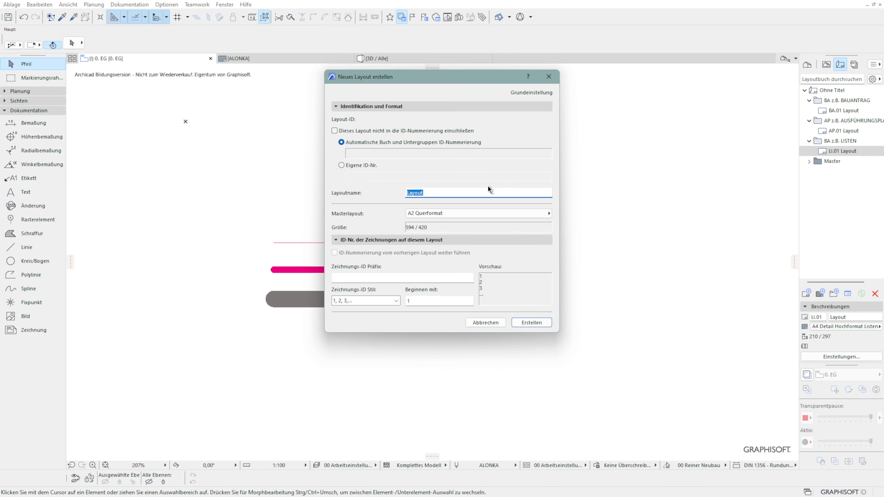
type("Grundriss EG")
left_click(496, 213)
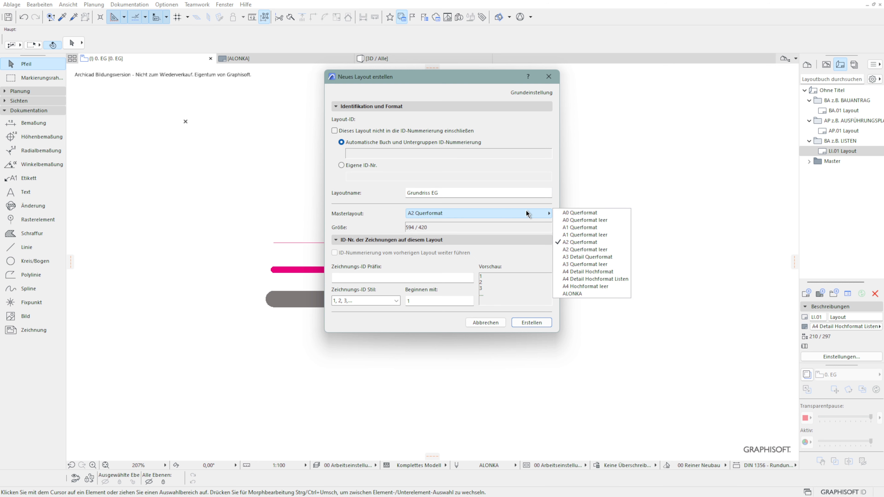
left_click(611, 295)
left_click(529, 323)
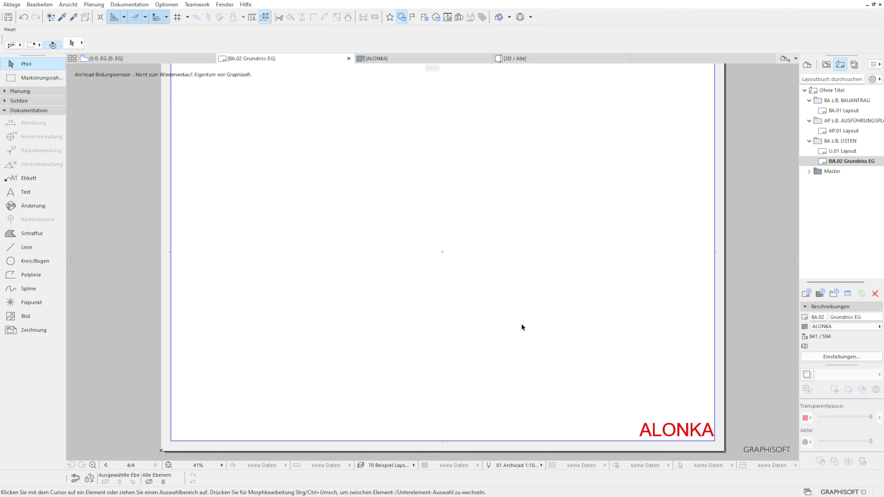
- Set the ID of the Grundriss EG layout to 01
scroll(560, 286, "down", 3)
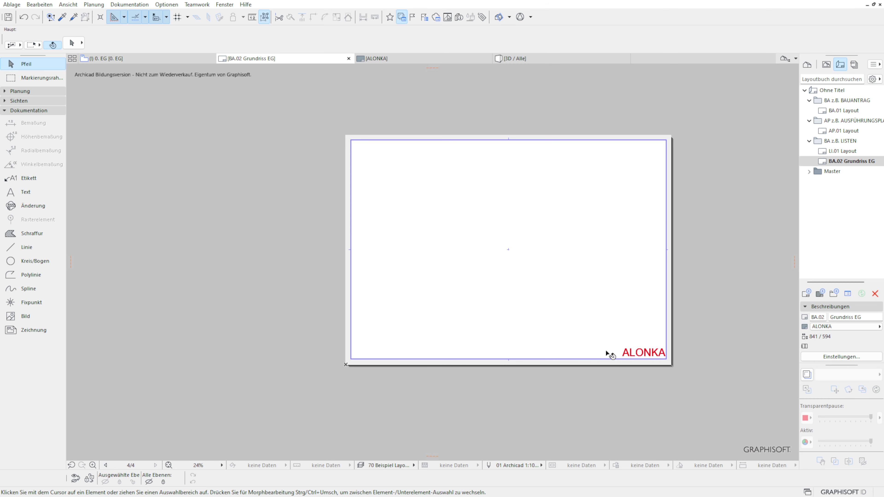
middle_click(621, 248)
double_click(823, 317)
type("01")
left_click(846, 326)
left_click(849, 327)
left_click_drag(724, 333, 456, 390)
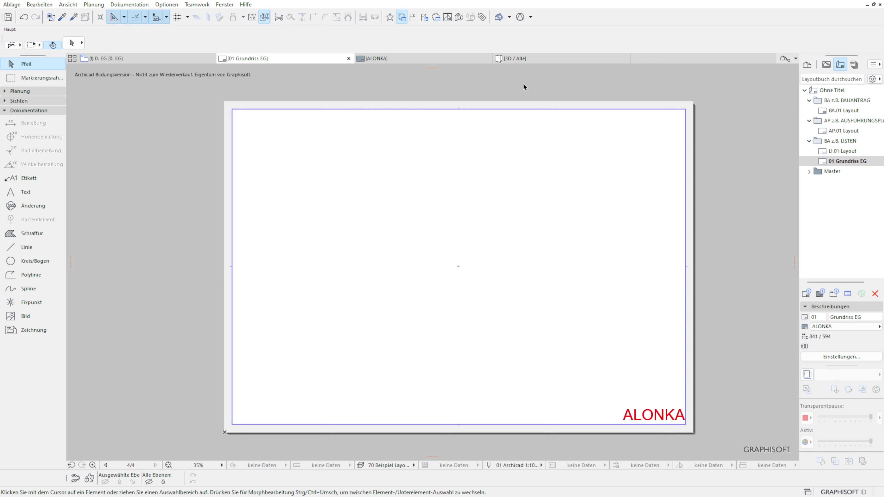
- Place the 0. EG floor plan view as a drawing in the middle of the ALONKA master layout
left_click(141, 59)
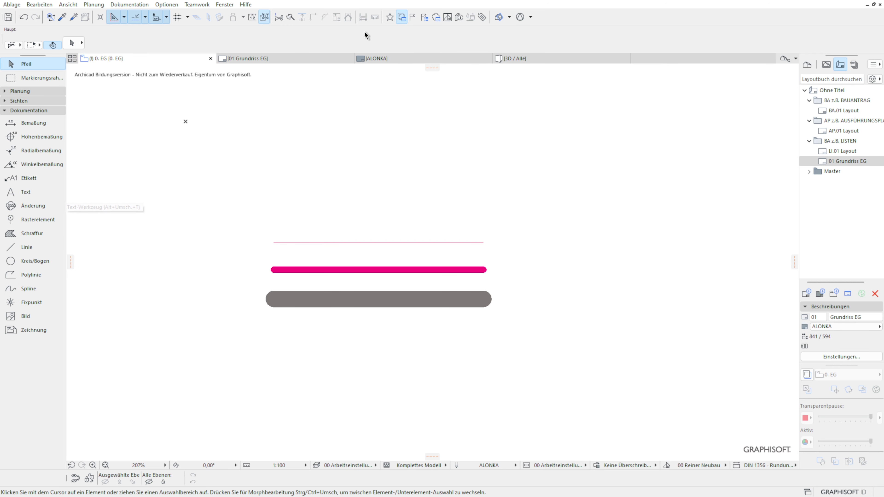
left_click(423, 59)
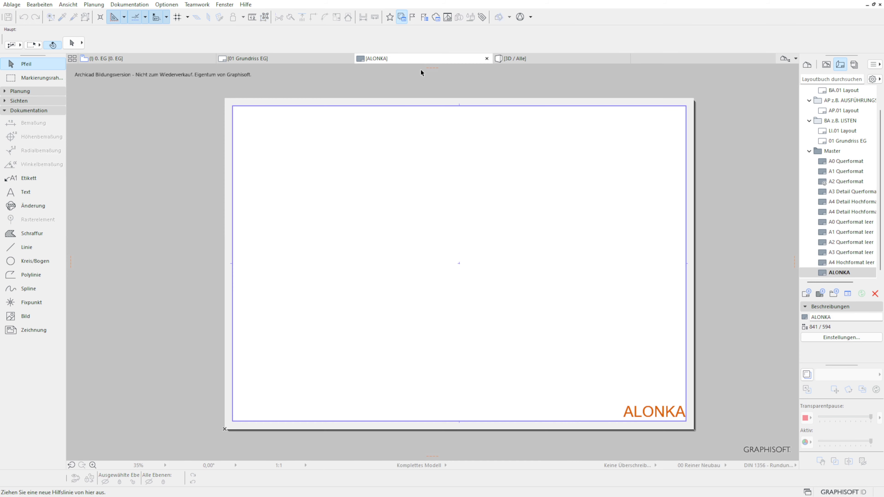
left_click(27, 330)
left_click(456, 262)
left_click(448, 178)
left_click(479, 308)
left_click(26, 64)
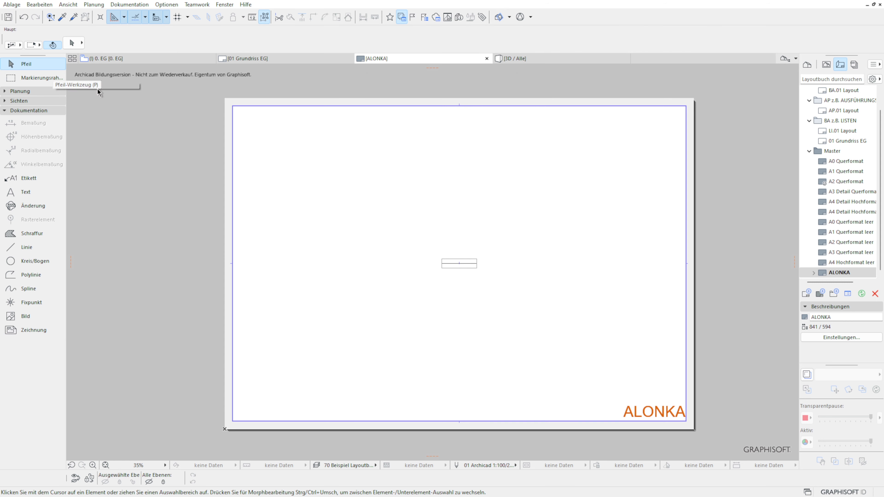
- Enlarge the placed drawing's frame by offsetting its edges until it fills the master layout's print area
left_click(462, 262)
left_click(624, 146)
left_click(410, 225)
left_click(617, 143)
left_click(374, 211)
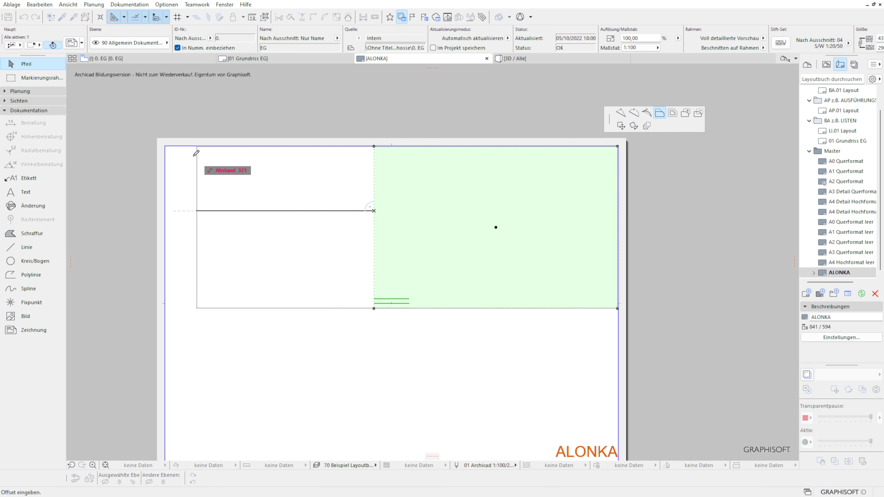
left_click(165, 146)
scroll(385, 179, "down", 3)
left_click(384, 178)
left_click(644, 337)
- Set the placed drawing's scale to 1:10
right_click(231, 211)
left_click(648, 47)
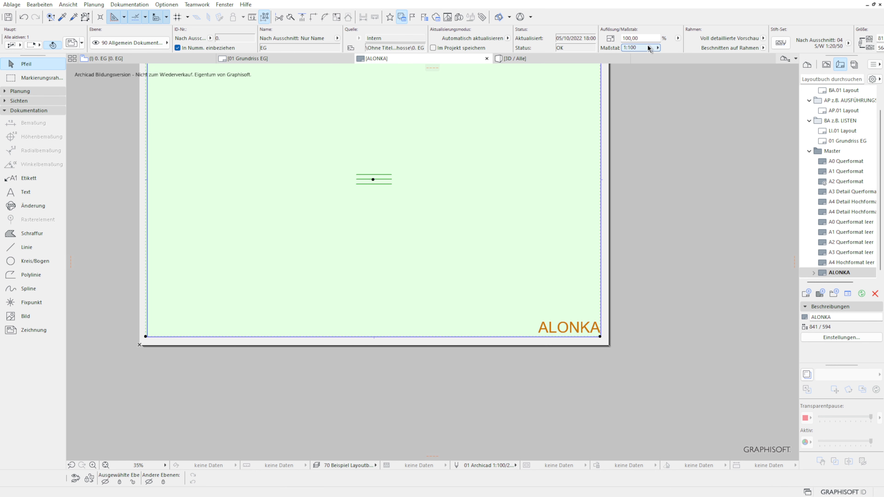
left_click(675, 91)
left_click(639, 49)
left_click(676, 107)
scroll(286, 237, "down", 2)
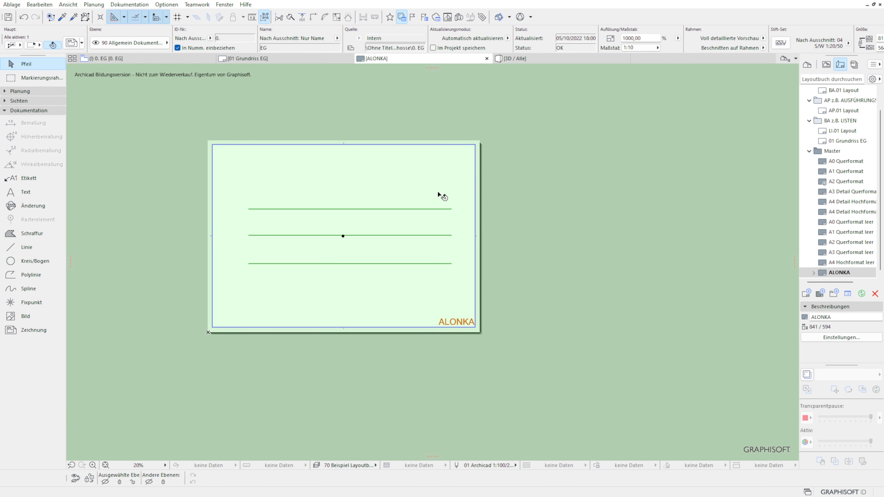
- Offset the bottom, right and left edges of the oversized drawing frame to the sheet's edges
scroll(437, 191, "down", 3)
left_click(430, 306)
left_click(471, 352)
left_click(431, 197)
left_click(597, 161)
left_click(439, 197)
left_click(244, 164)
left_click(402, 197)
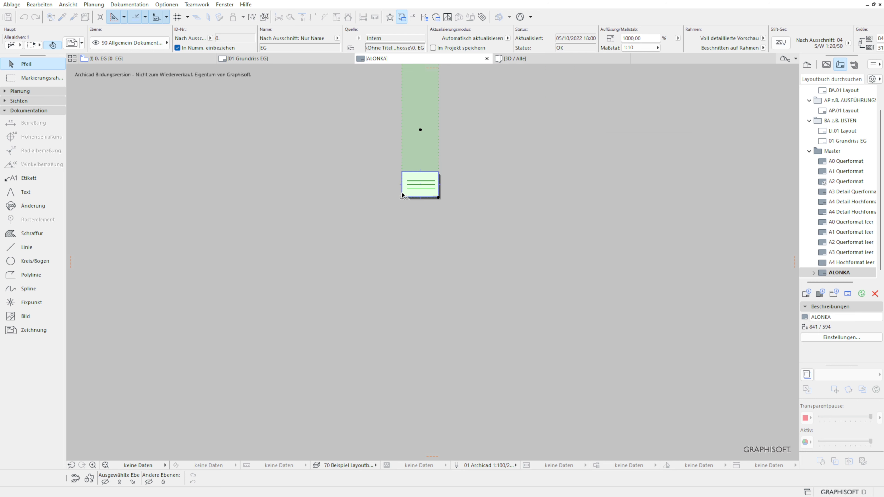
- Offset the top edge of the drawing frame down to the sheet's upper edge
middle_click_drag(400, 197, 400, 325)
left_click(420, 187)
scroll(445, 318, "up", 3)
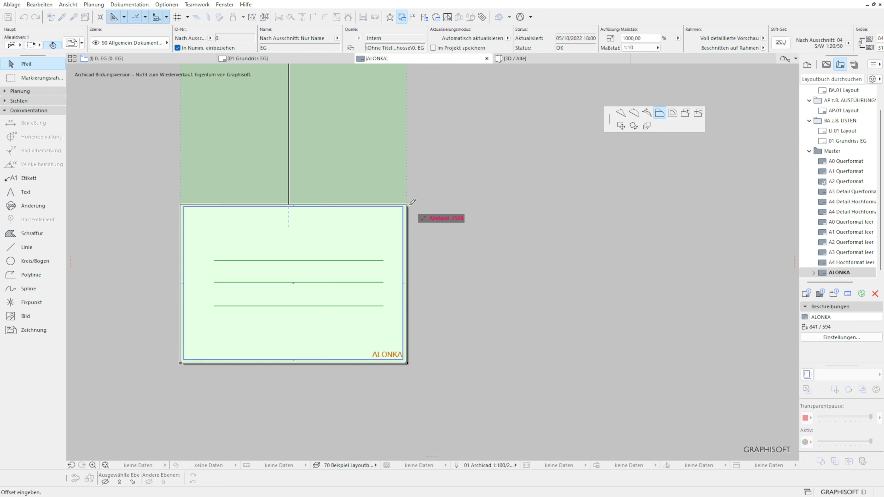
left_click(410, 197)
left_click(475, 261)
scroll(323, 332, "up", 3)
- Apply the ALONKA pen set to the master layout and, in the drawing's settings, to the placed drawing
left_click(488, 465)
left_click(559, 457)
left_click(205, 168)
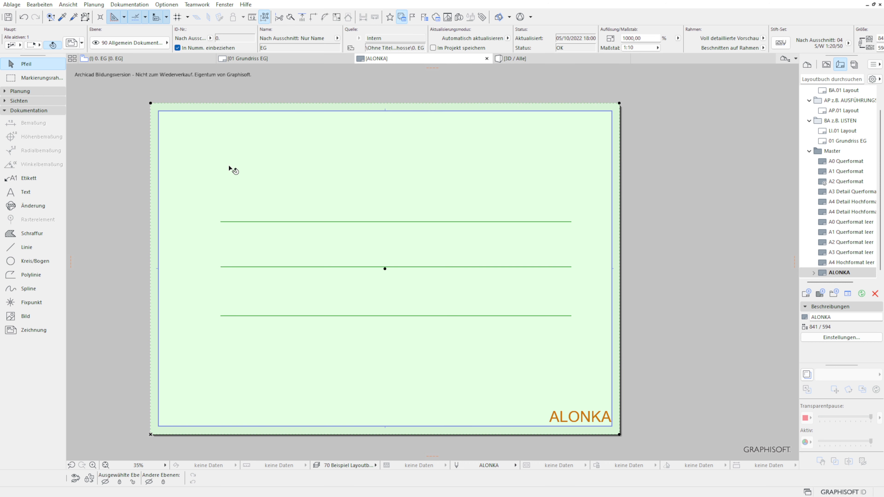
right_click(230, 169)
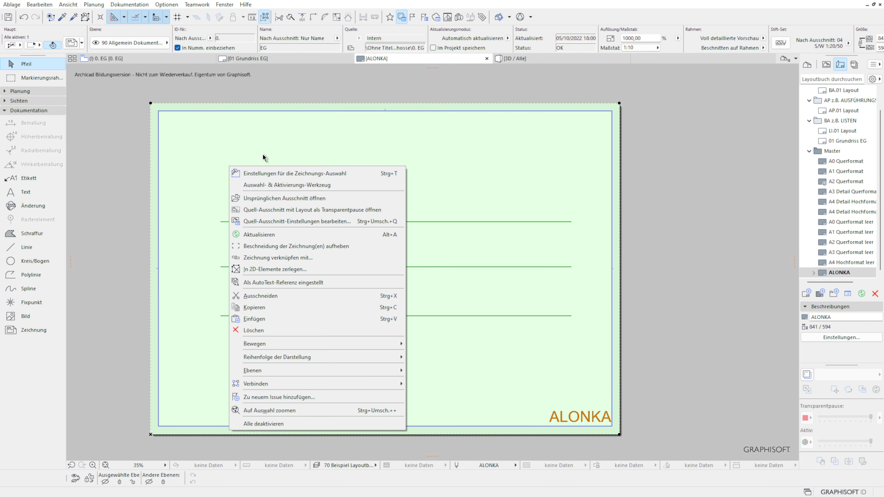
left_click(301, 173)
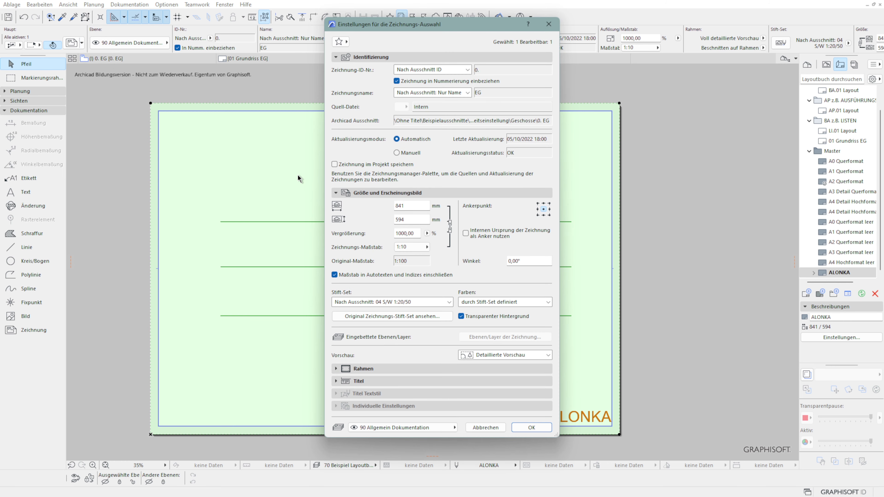
left_click(496, 302)
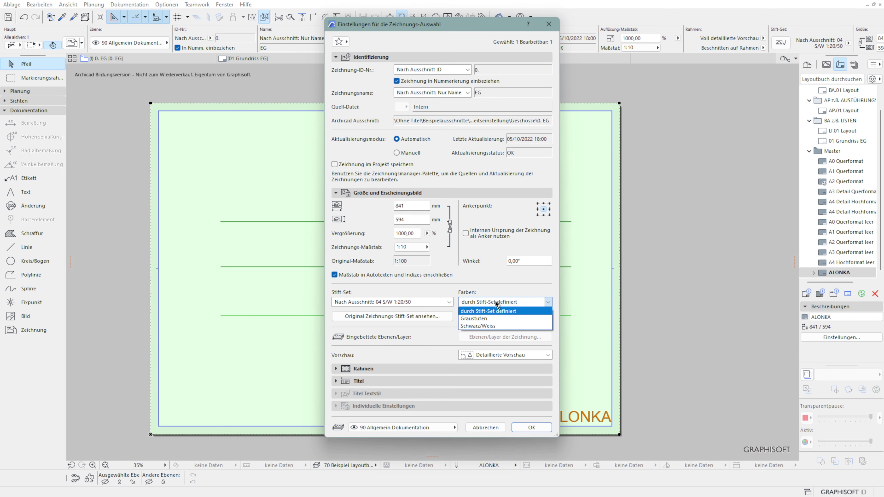
left_click(428, 306)
left_click(389, 306)
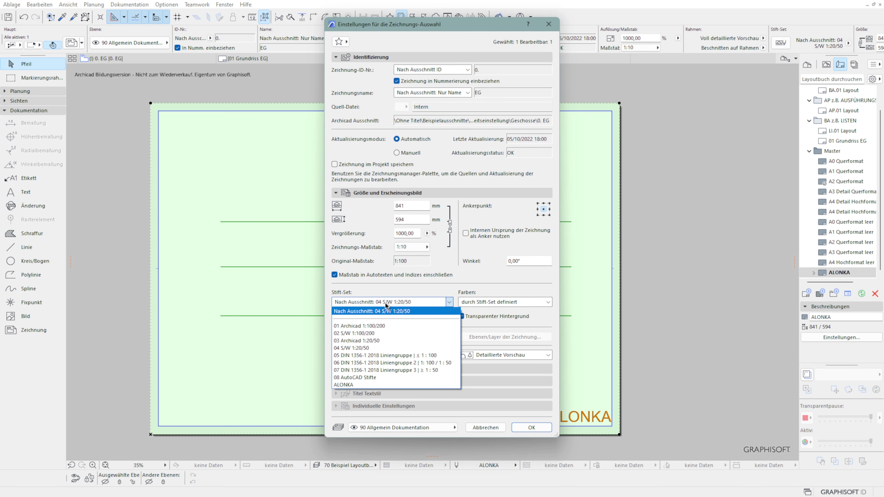
left_click(364, 388)
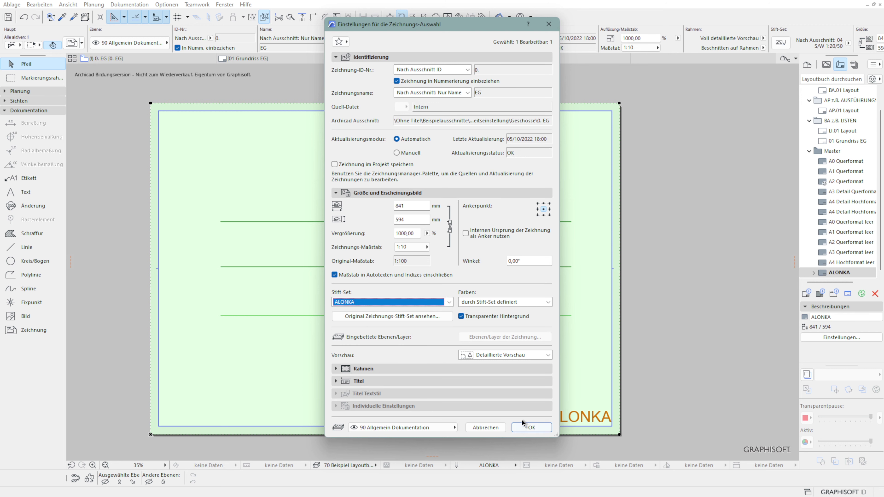
left_click(531, 428)
left_click(685, 244)
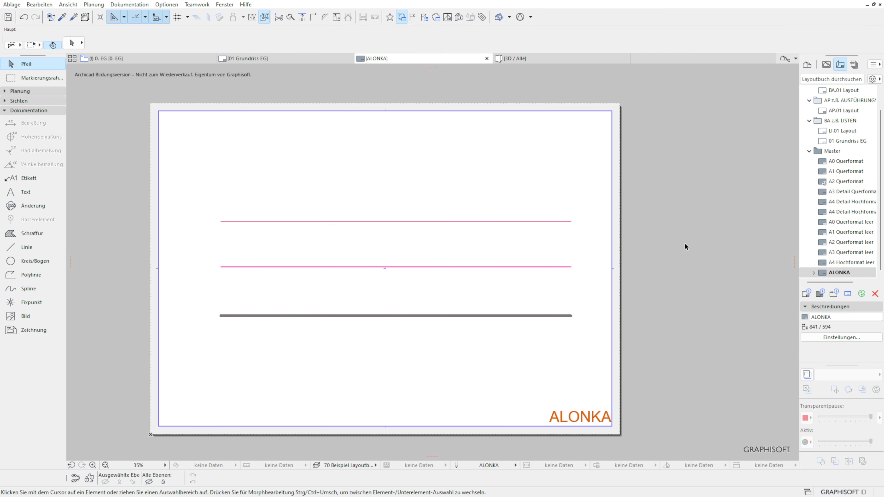
scroll(466, 296, "up", 2)
scroll(464, 291, "down", 4)
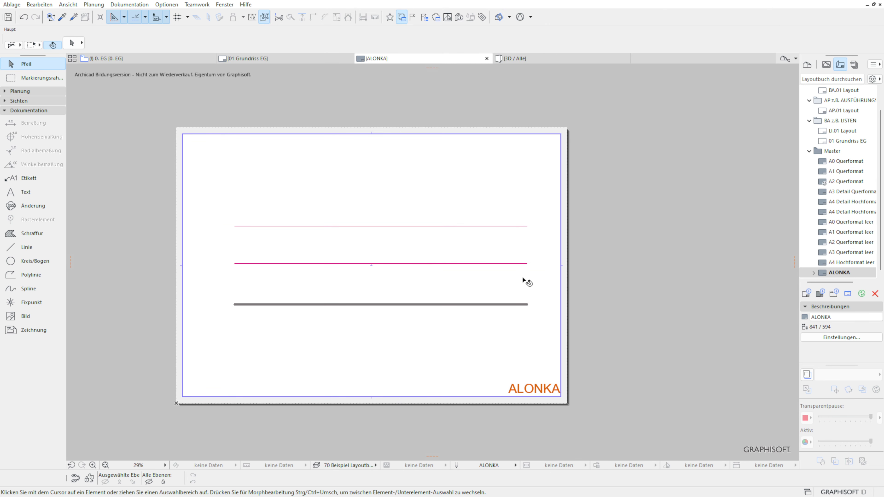
- Save the project from the 0. EG floor plan as an Archicad project template (*.tpl) named ALONKA in the ALONKA folder
left_click(147, 59)
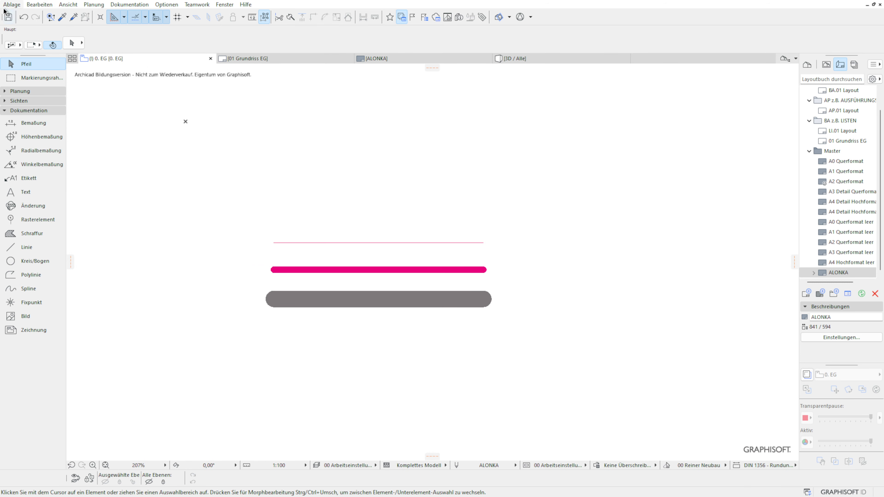
left_click(10, 4)
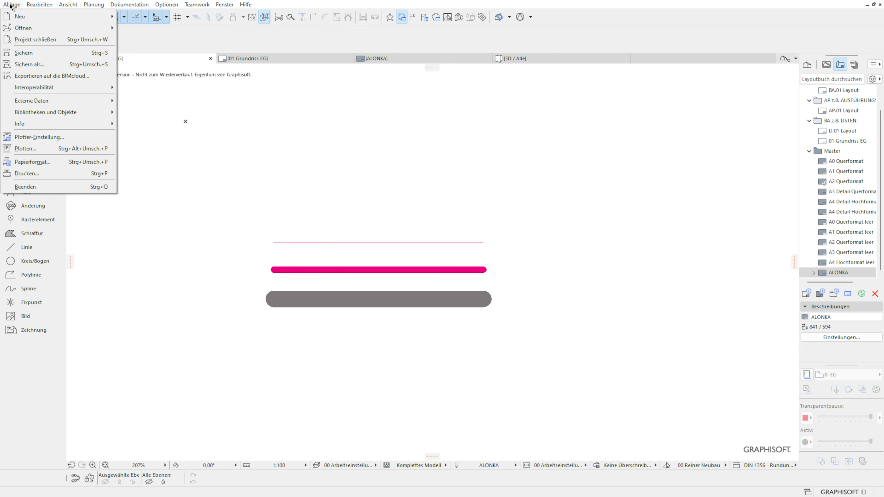
left_click(89, 67)
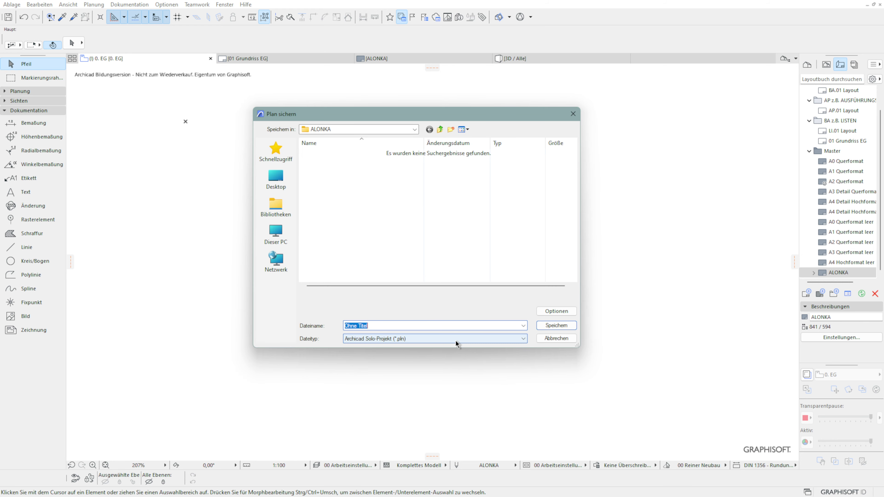
left_click(401, 339)
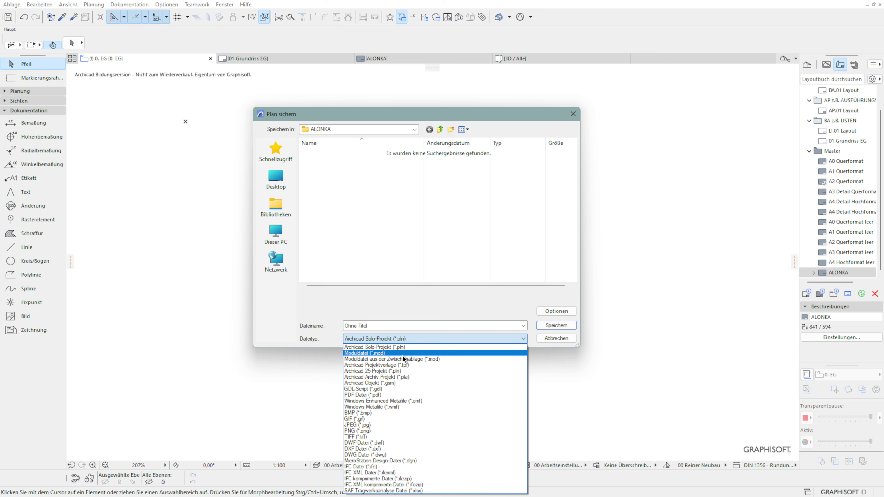
left_click(403, 366)
left_click(369, 326)
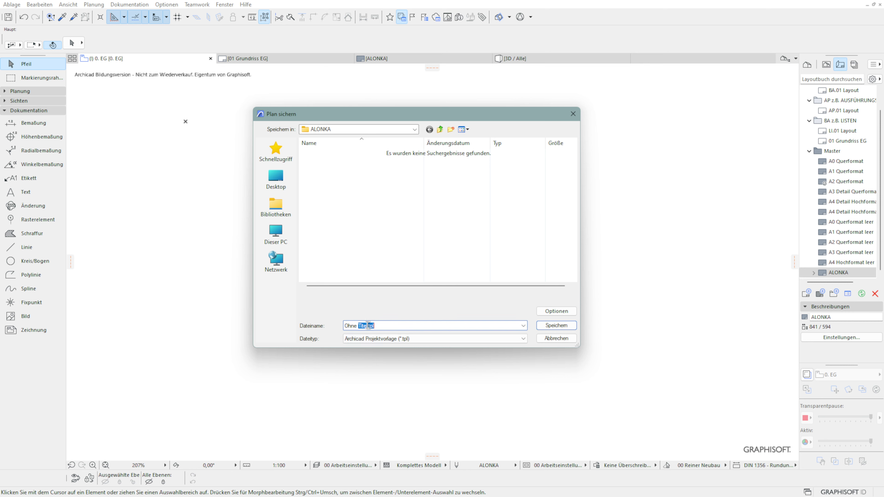
key("ctrl+a")
type("al")
left_click(570, 314)
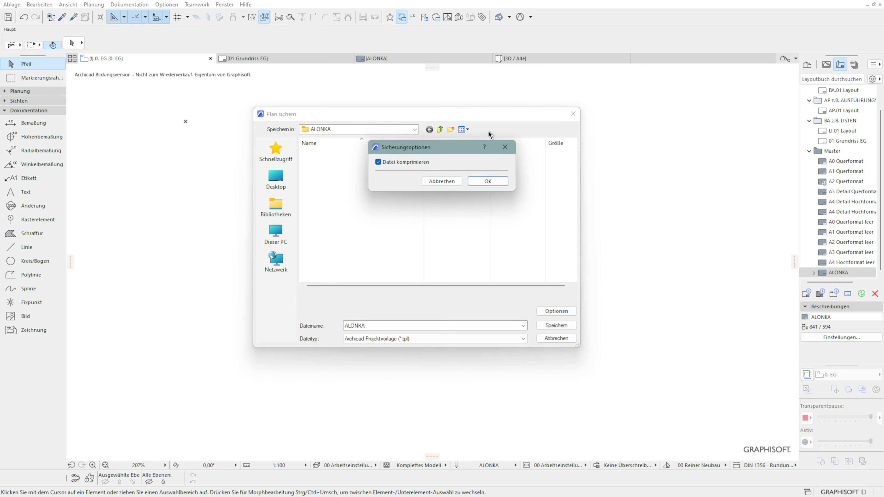
left_click(459, 181)
left_click(556, 325)
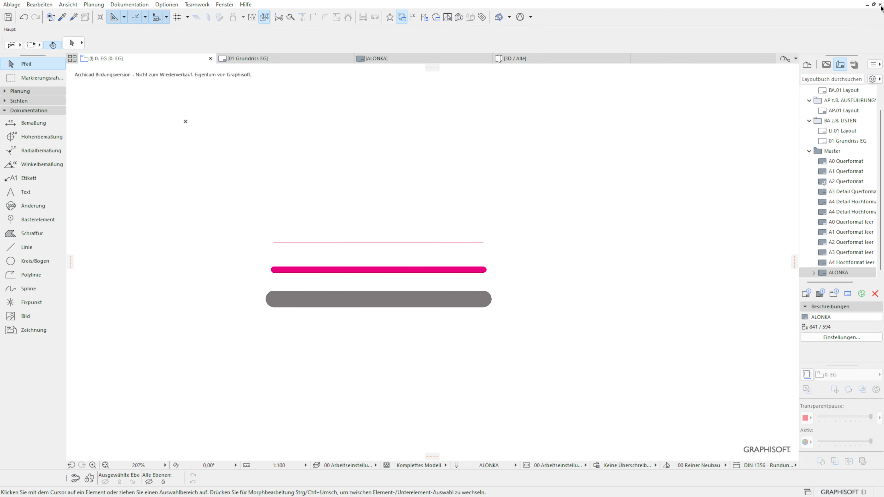
- Close the project without saving and create a new one from the ALONKA.tpl template with the ALONKA work environment profile
left_click(880, 5)
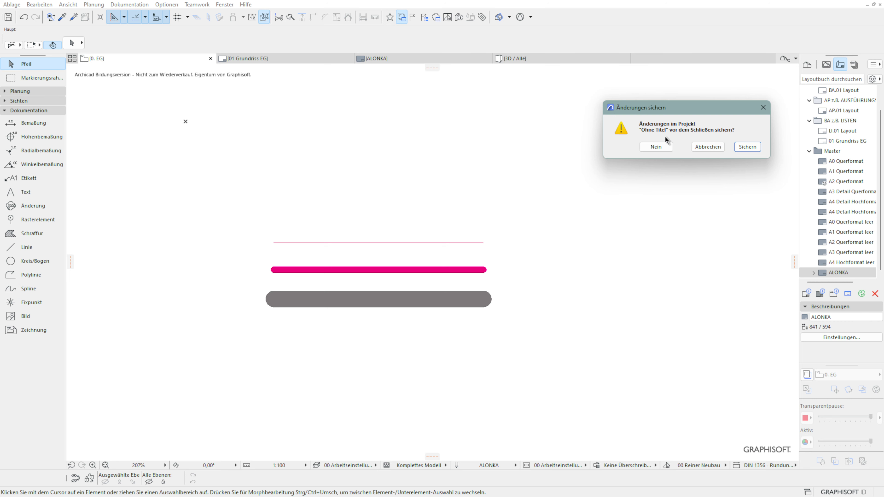
left_click(668, 148)
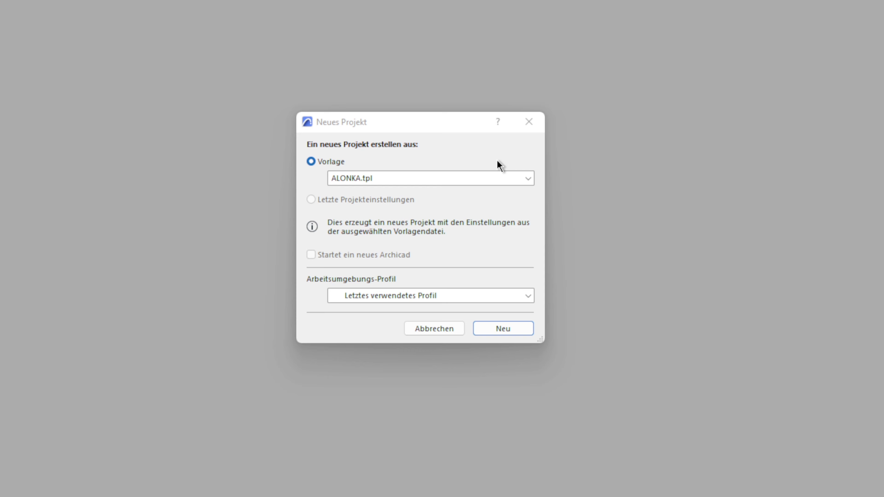
left_click(513, 179)
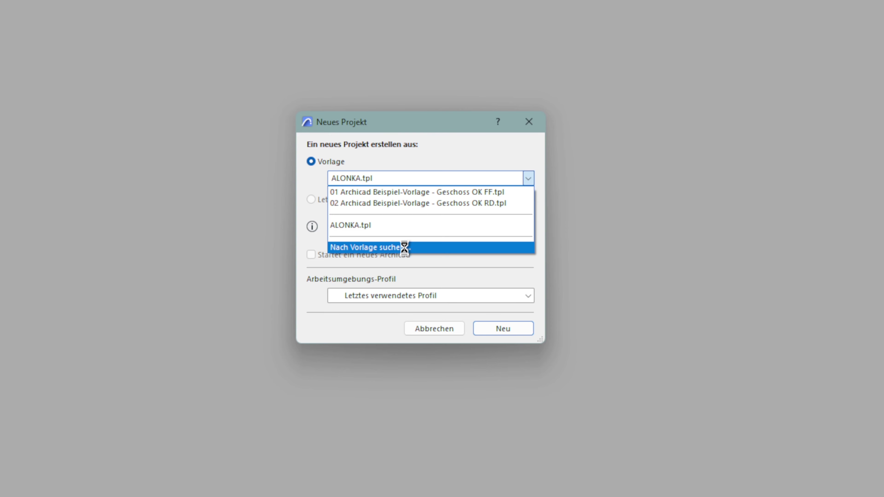
left_click(413, 226)
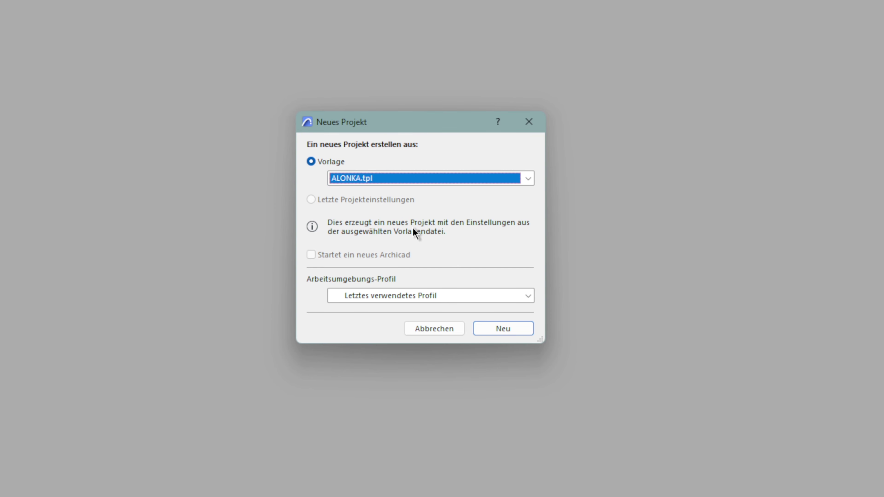
left_click(422, 296)
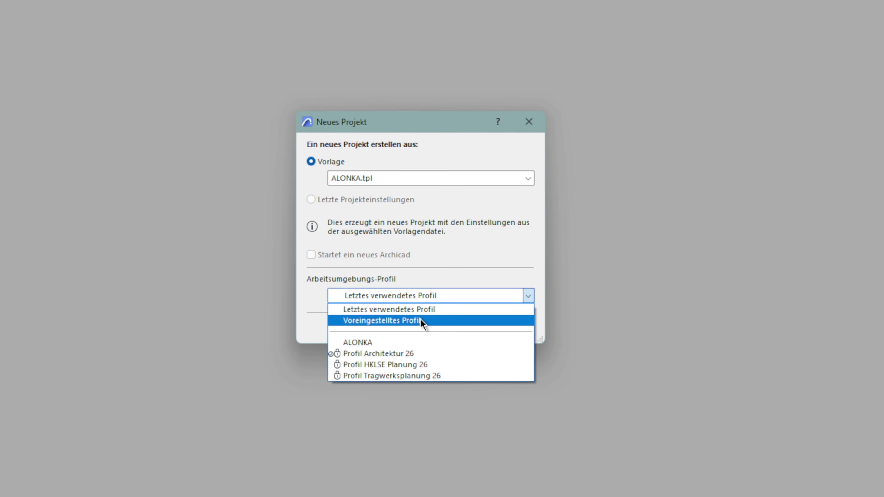
left_click(423, 343)
left_click(508, 329)
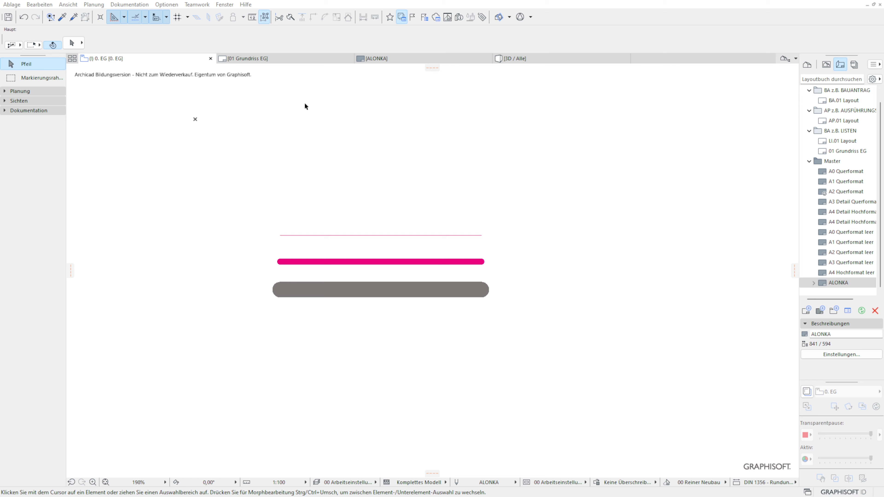
- Delete the placed EG drawing from the ALONKA master layout and return to the layout 01 Grundriss EG
mouse_move(371, 61)
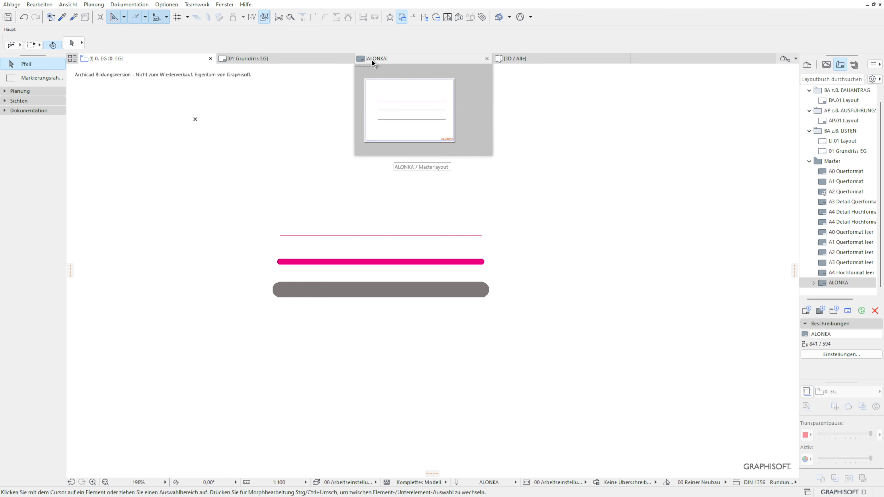
left_click(371, 60)
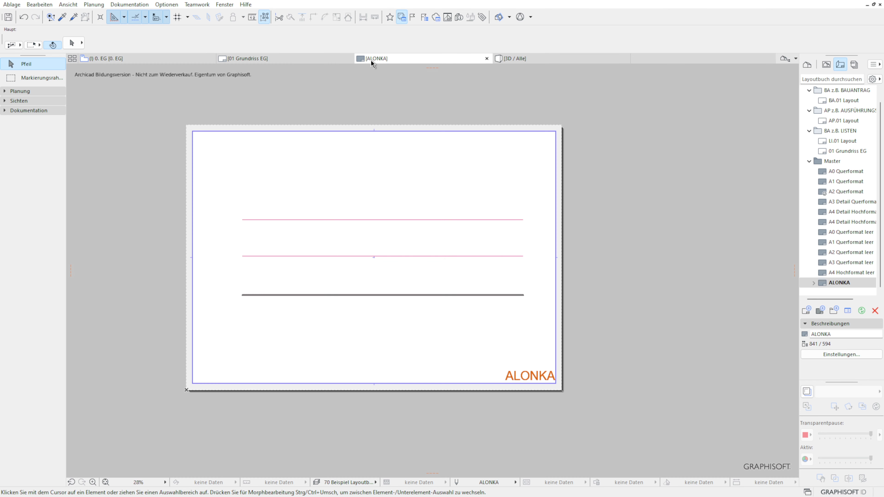
left_click(399, 233)
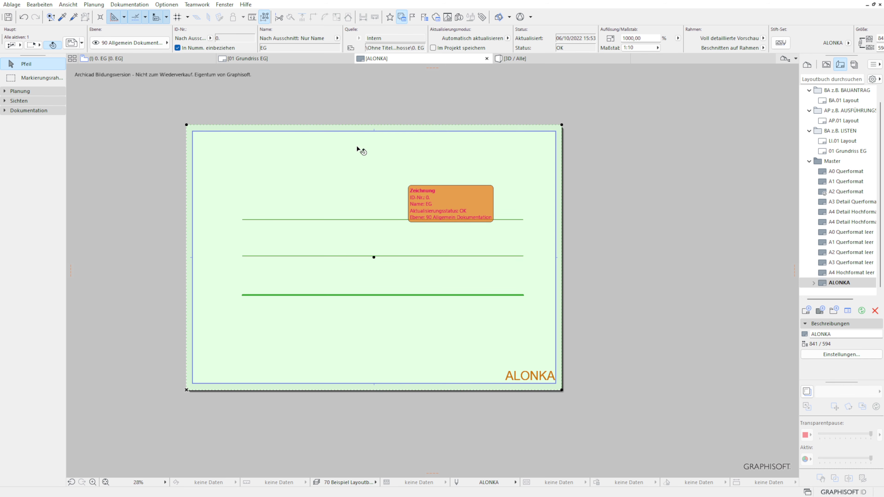
left_click(305, 58)
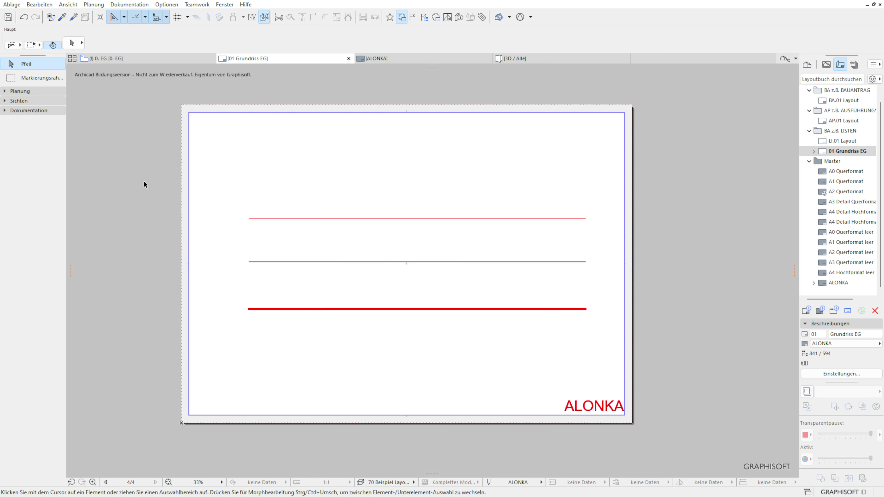
left_click(401, 58)
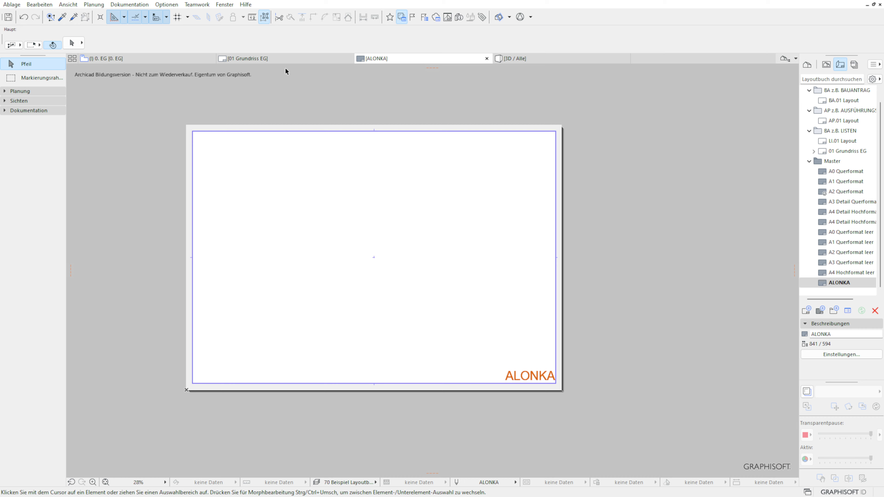
left_click(276, 58)
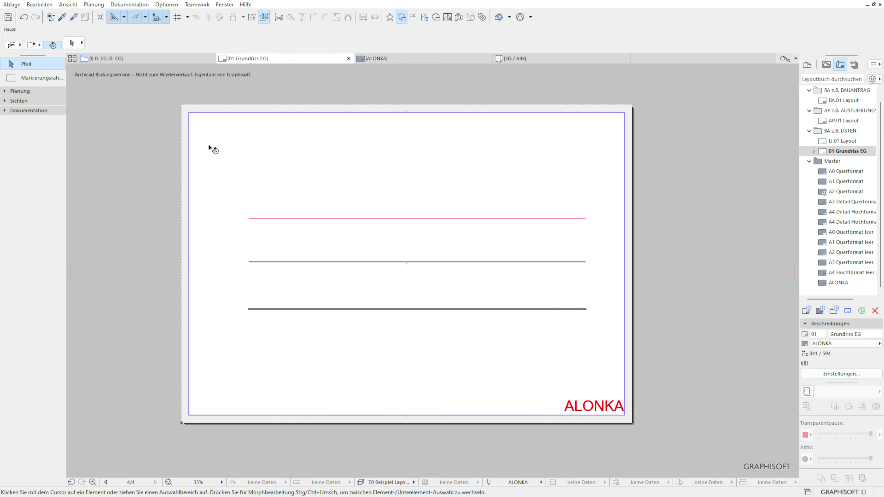
- Save the project as a template again, replacing the existing ALONKA.tpl, and return to the 0. EG floor plan
left_click(10, 5)
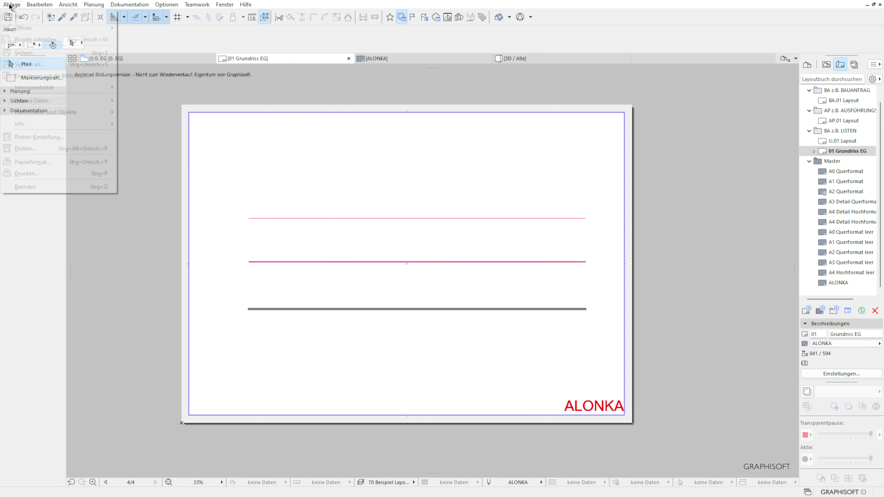
left_click(30, 63)
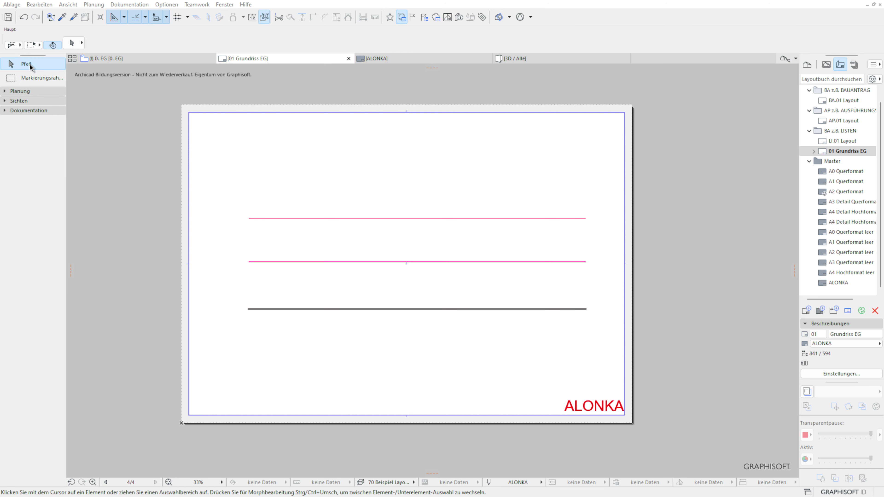
left_click(323, 152)
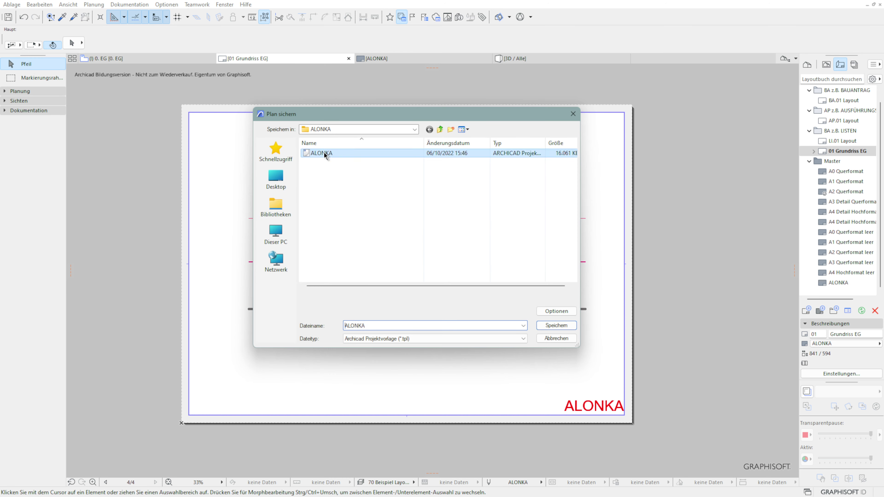
left_click(565, 326)
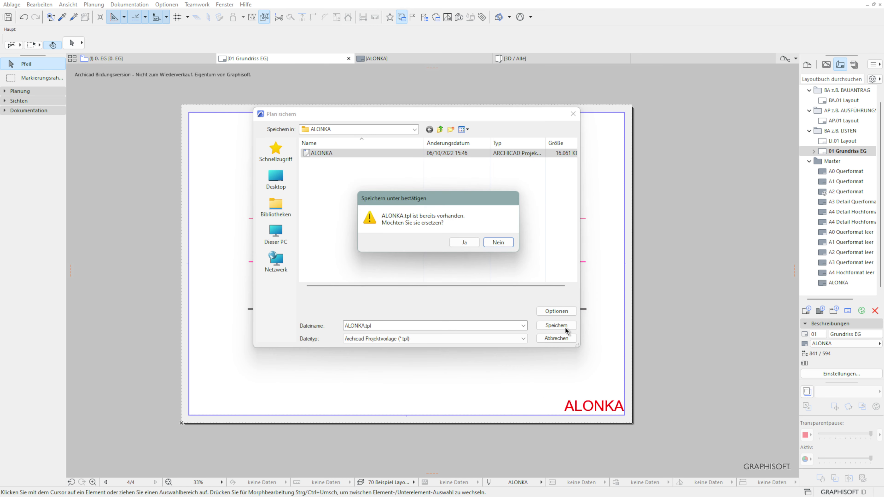
left_click(464, 243)
left_click(463, 244)
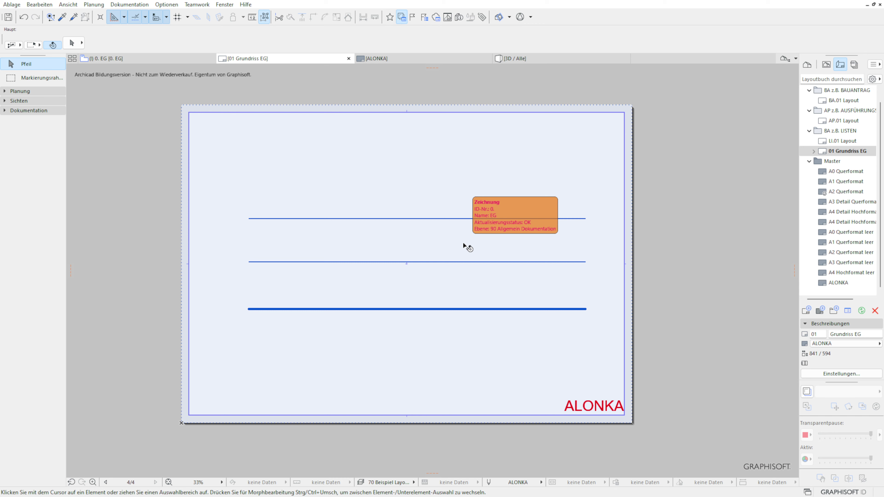
left_click(624, 254)
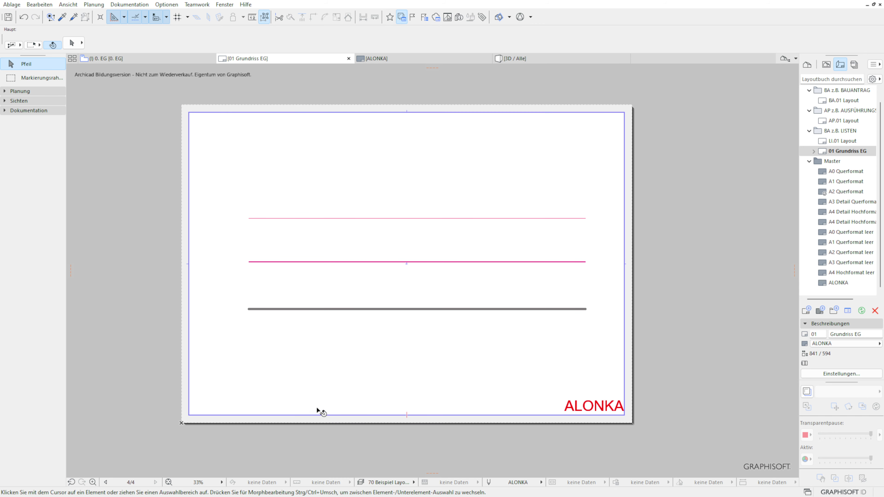
left_click(131, 57)
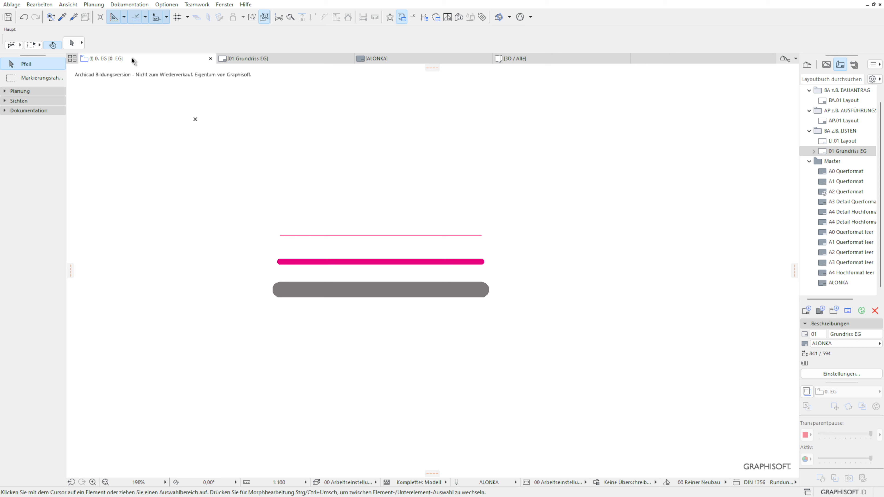